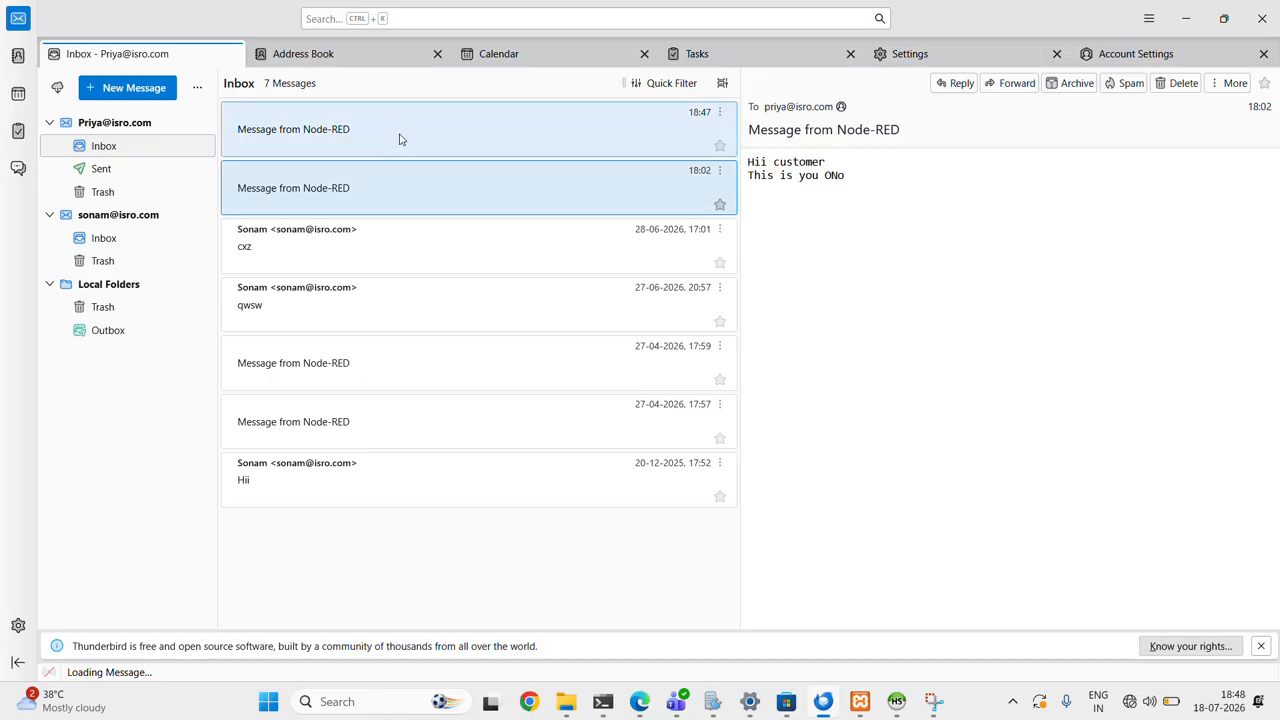
- Read the newest Node-RED message in the inbox and switch to the Node-RED flow in Edge
left_click(397, 137)
mouse_move(883, 707)
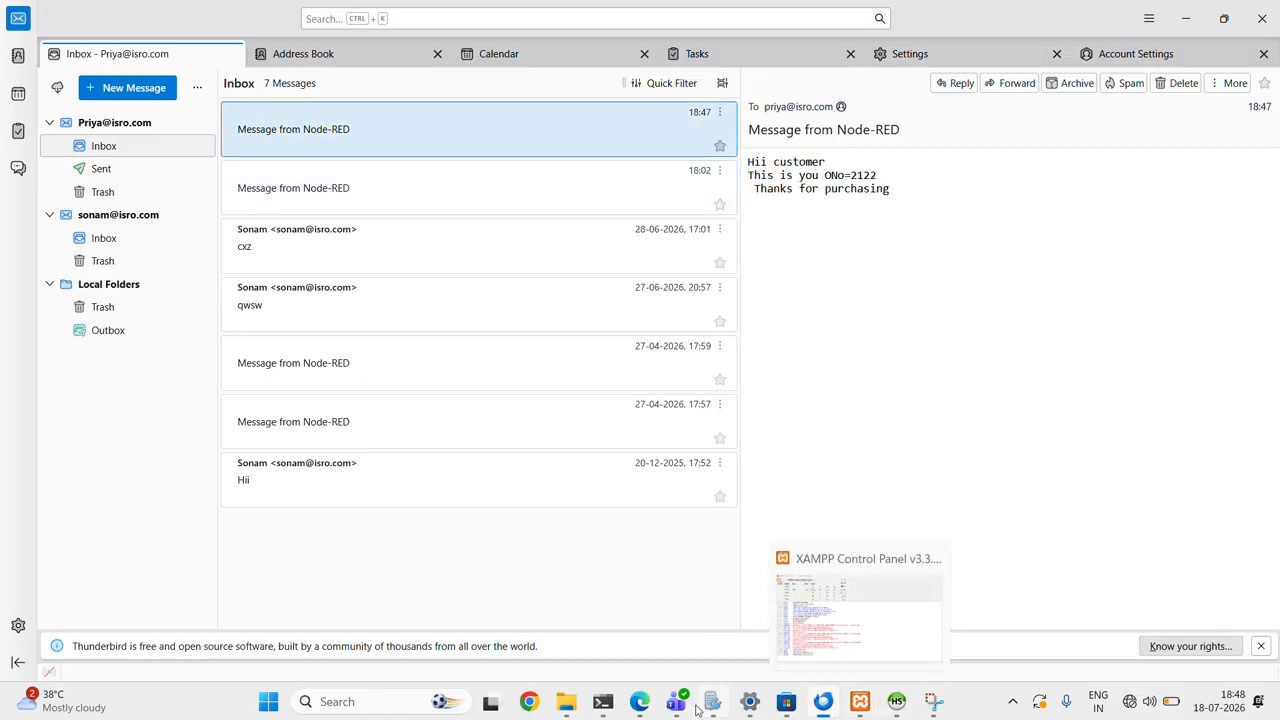
mouse_move(646, 707)
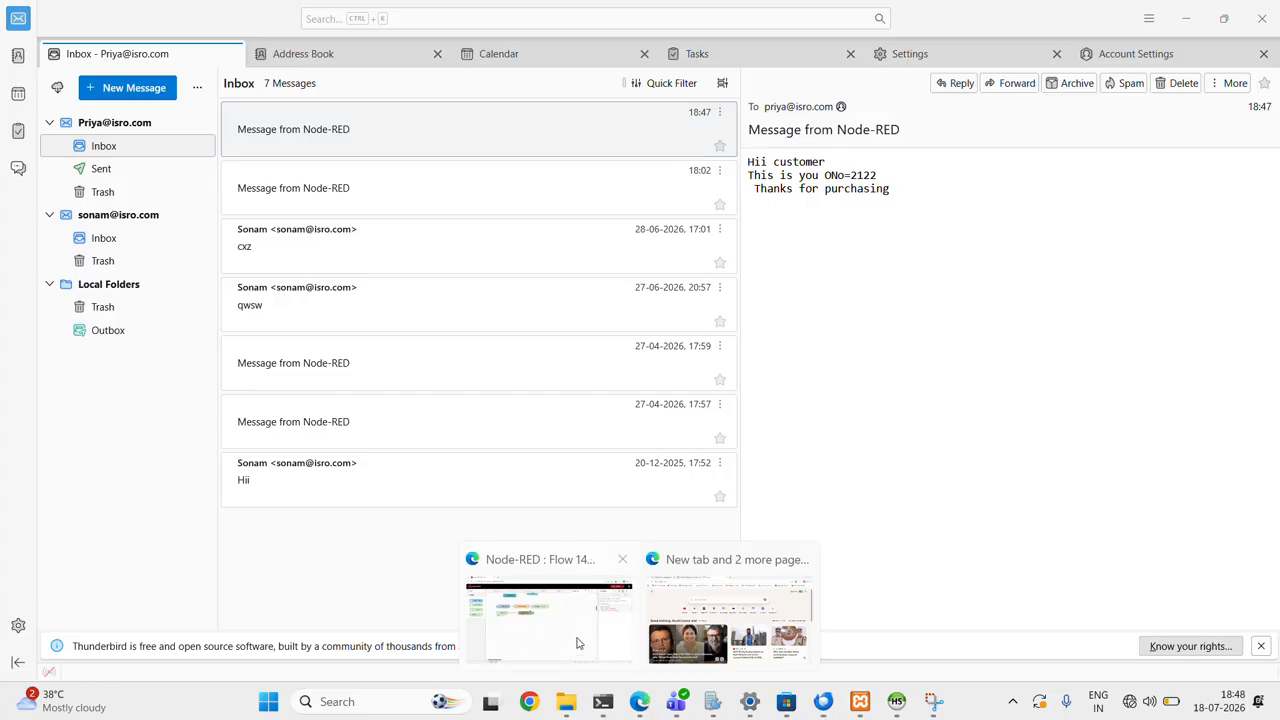
left_click(571, 630)
scroll(466, 463, "up", 3)
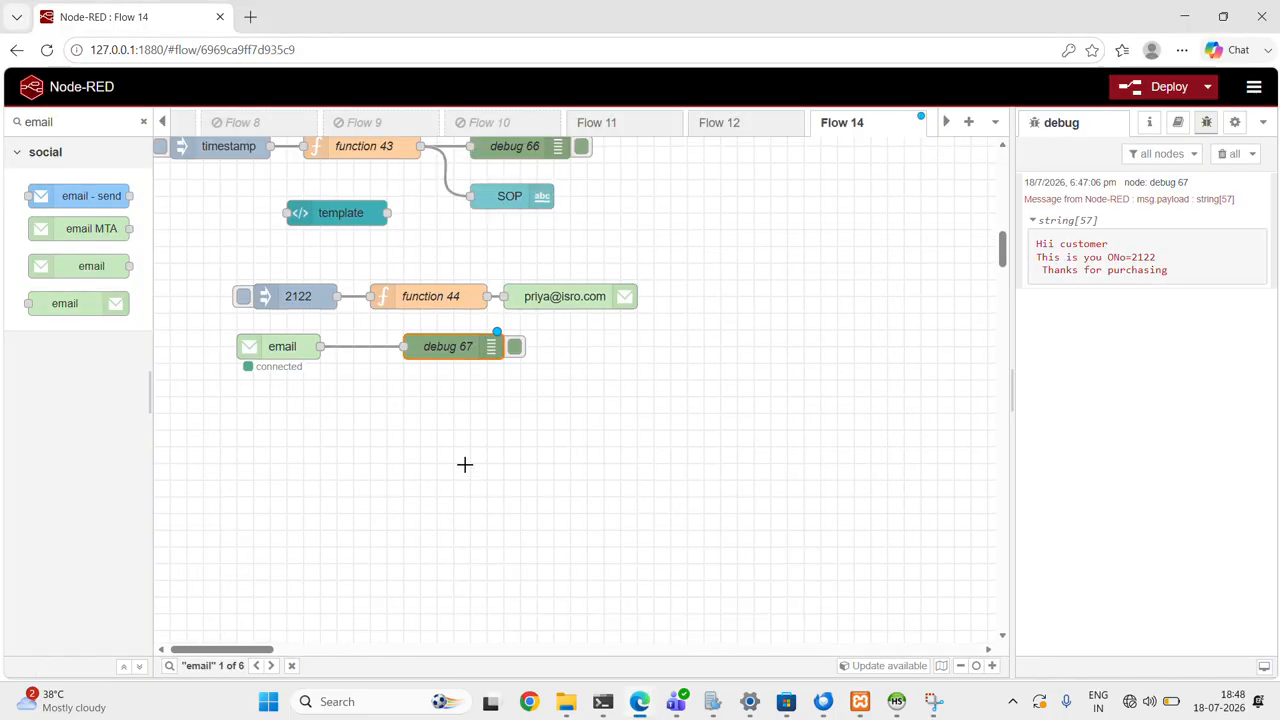
left_click(220, 291)
left_click(541, 319)
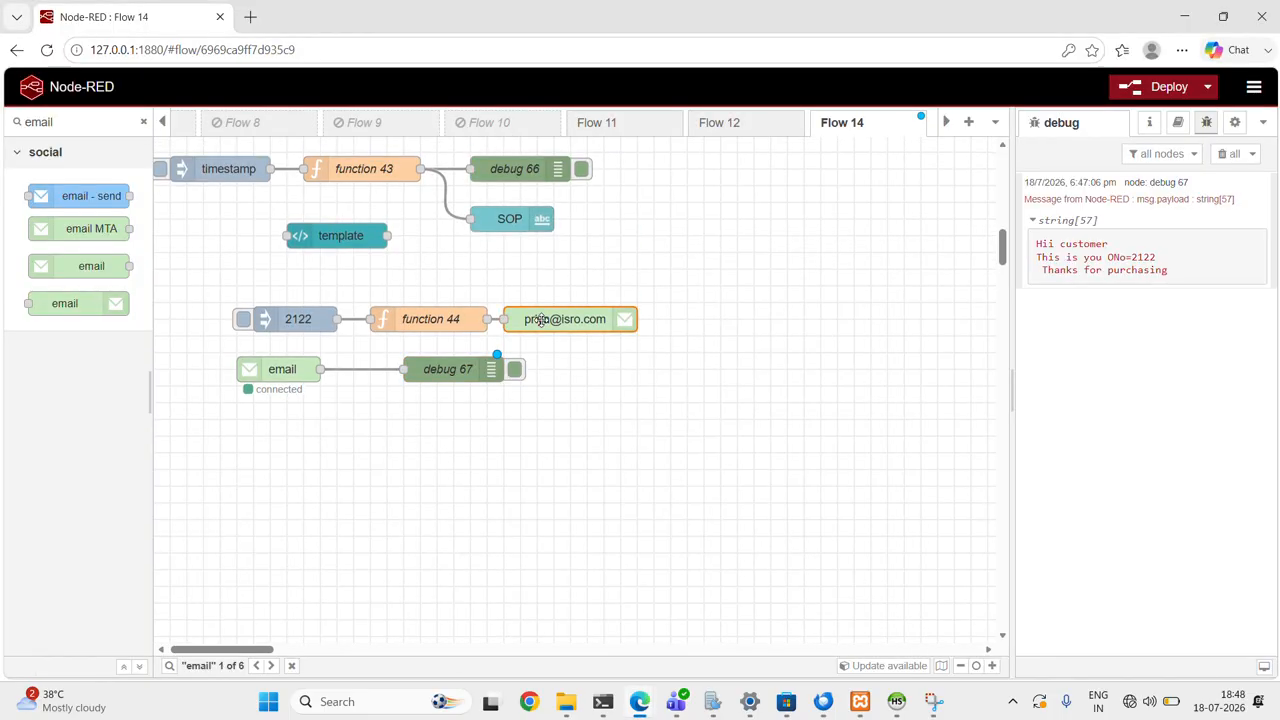
- Check the palette manager's lists of installable modules and installed nodes, and close it
left_click(79, 121)
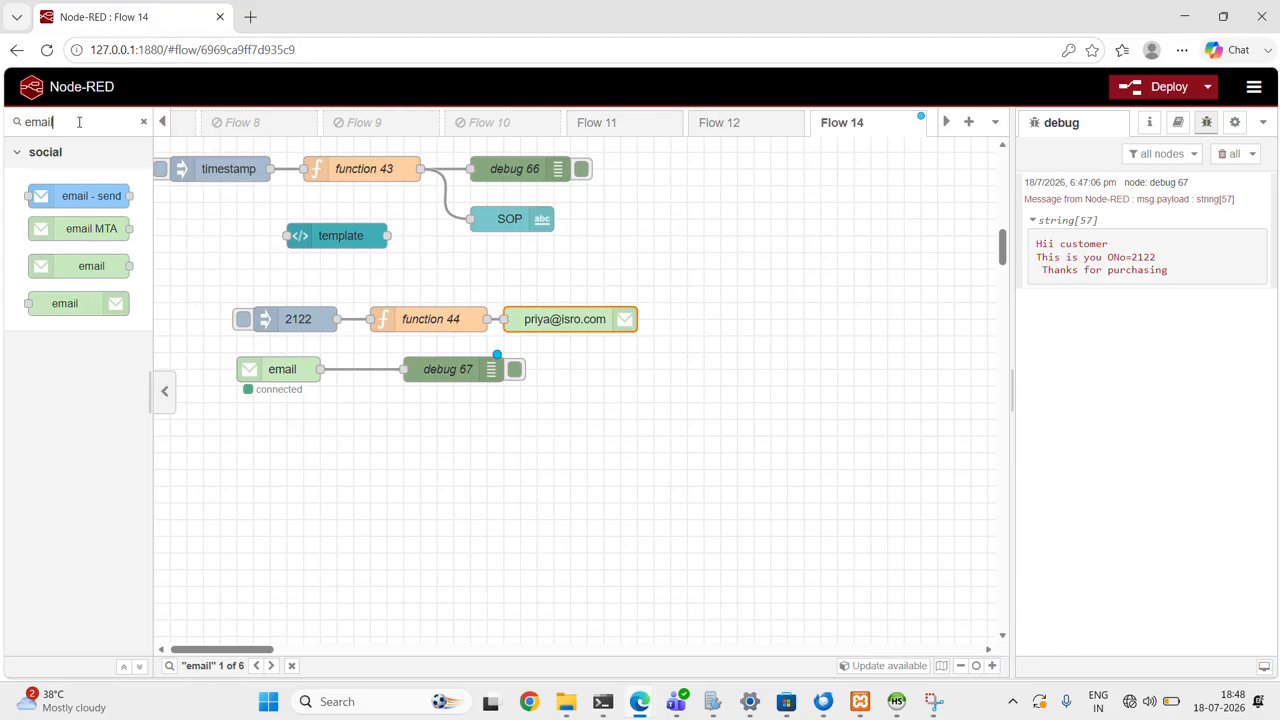
left_click(1254, 87)
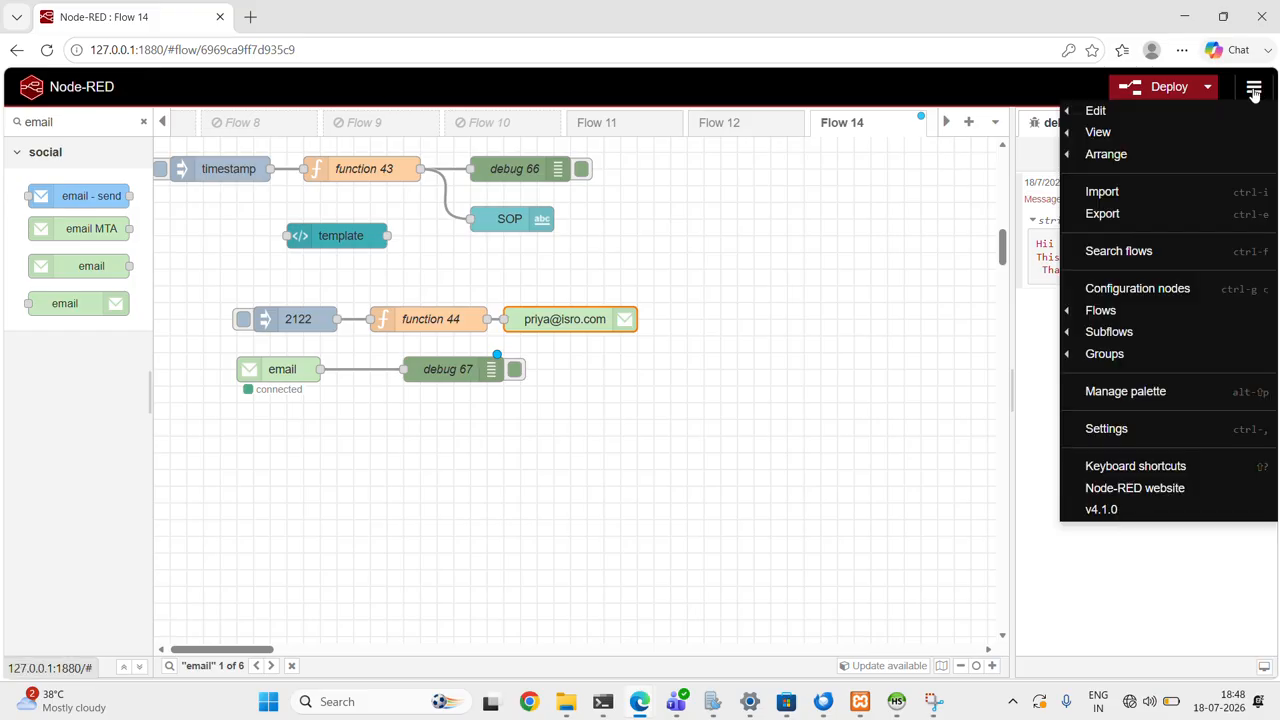
left_click(1149, 393)
left_click(722, 190)
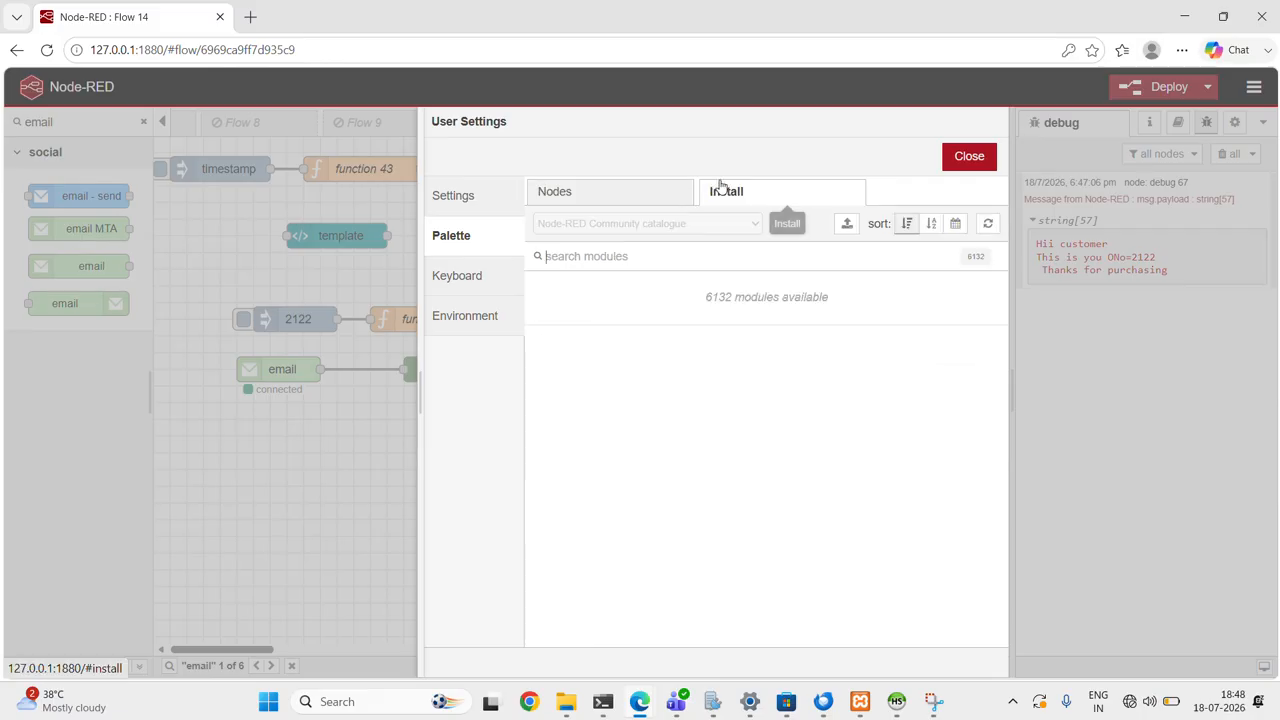
left_click(603, 197)
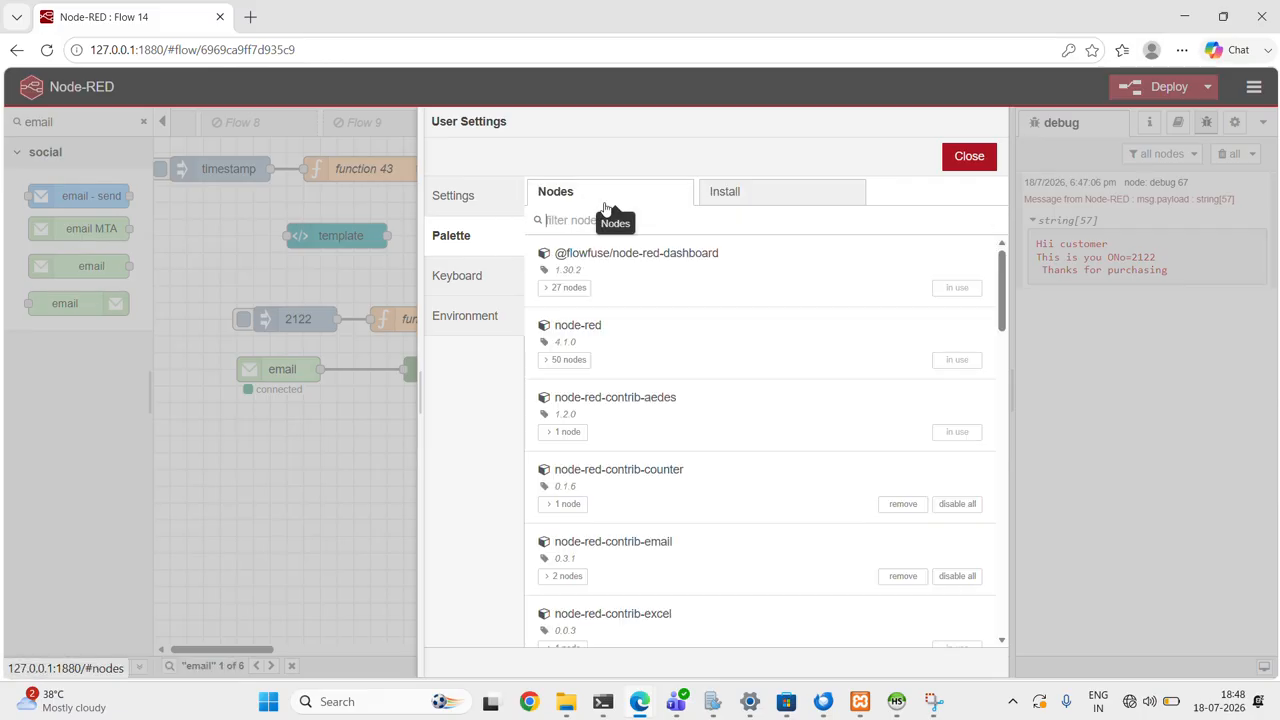
left_click(963, 157)
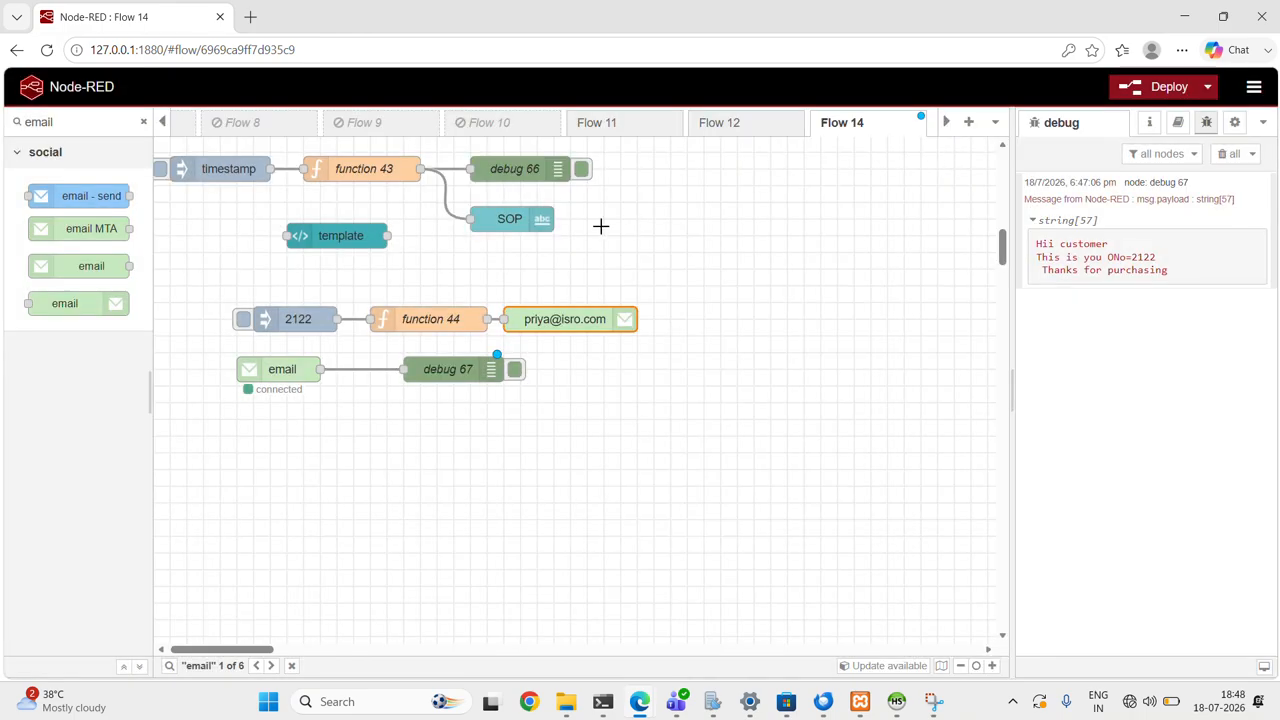
- Inspect the message code of function 44 and the payload of the inject node feeding it
double_click(420, 322)
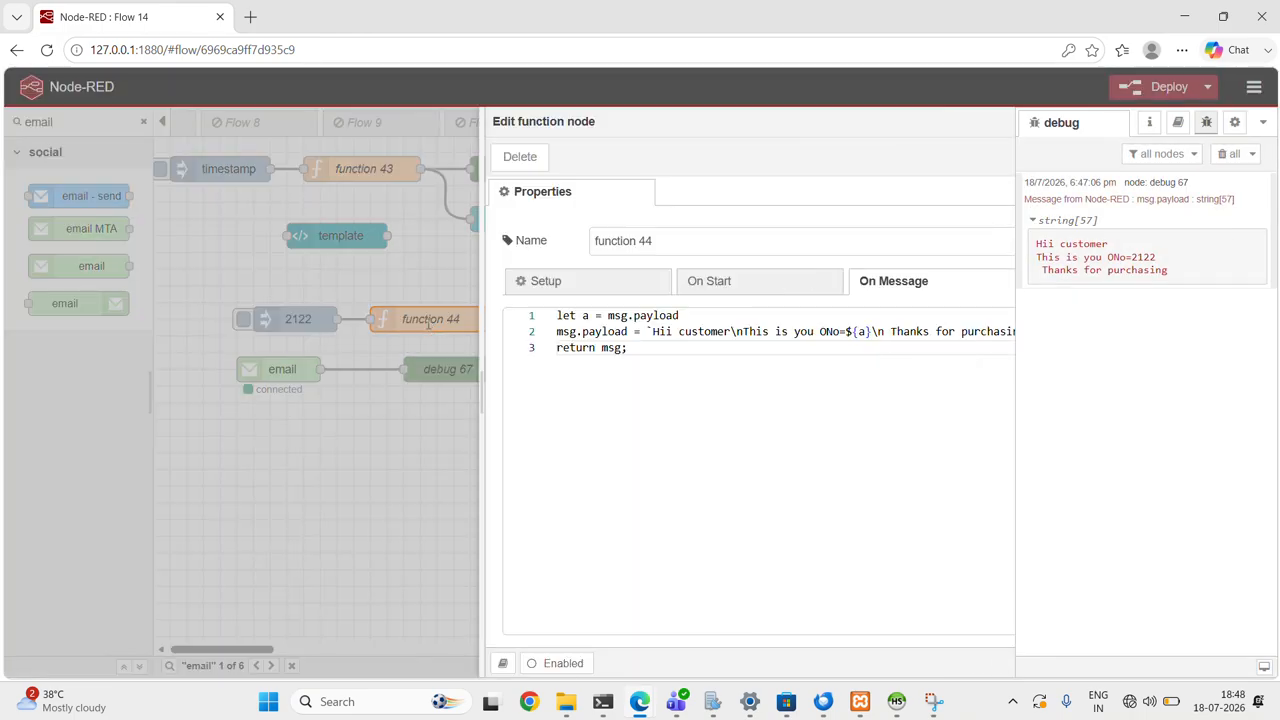
key("ctrl+a")
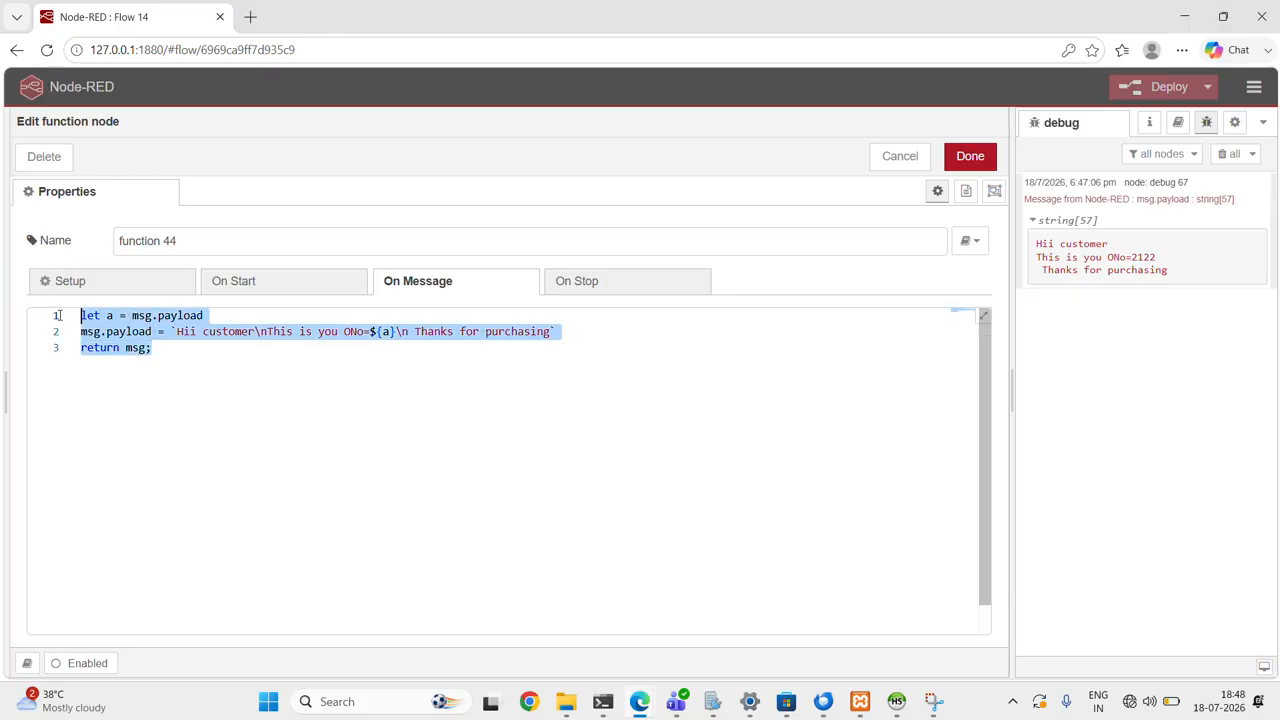
left_click(894, 156)
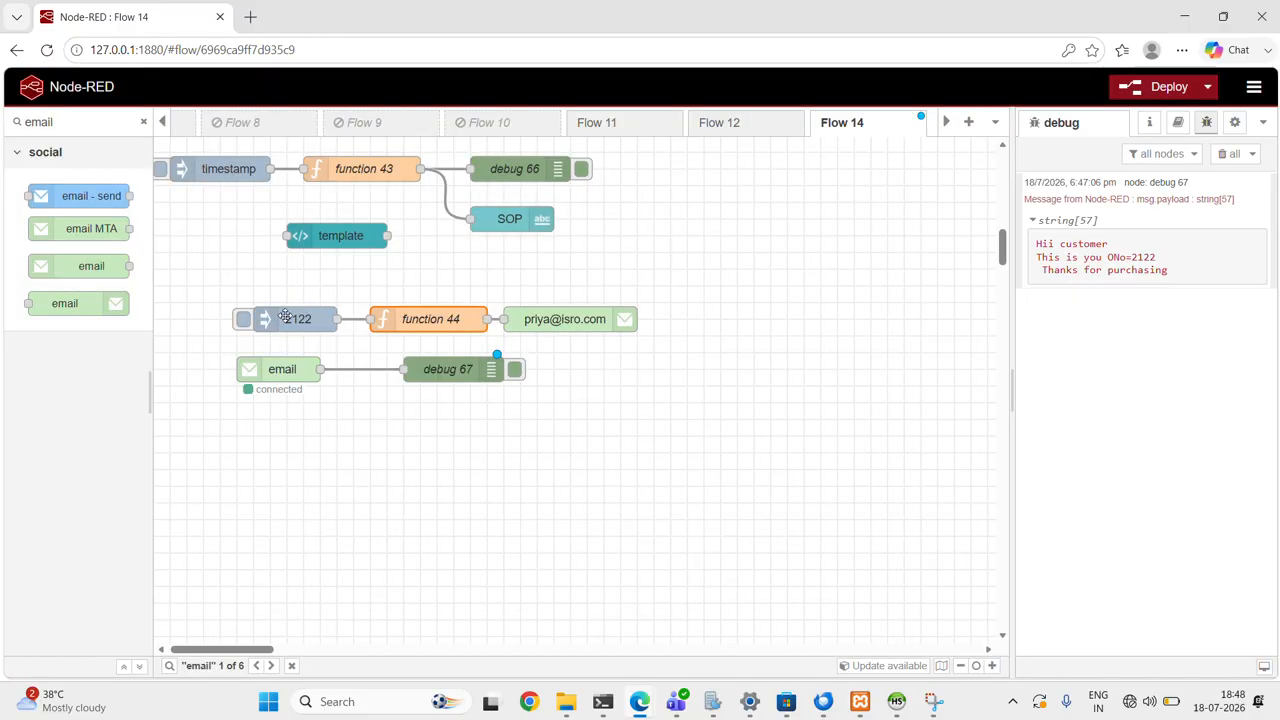
double_click(298, 319)
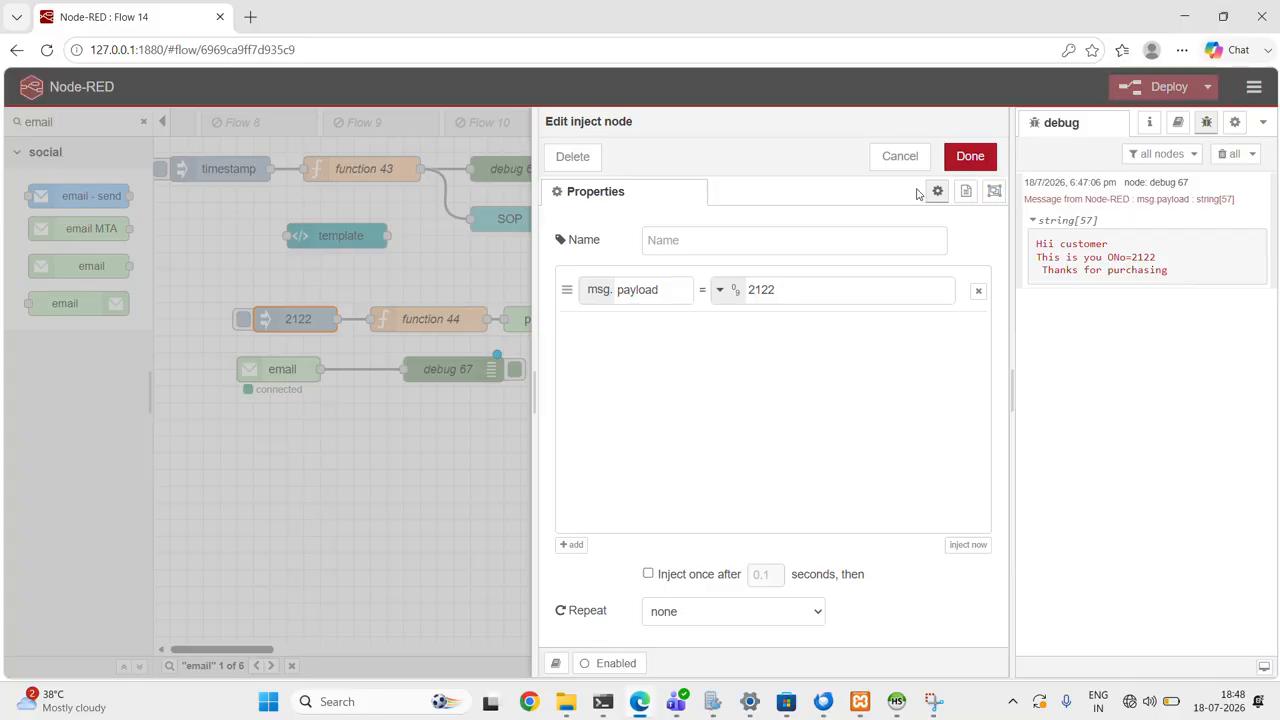
left_click(968, 157)
- Examine the code of function 44 and compare it with the message received in Thunderbird
left_click(413, 328)
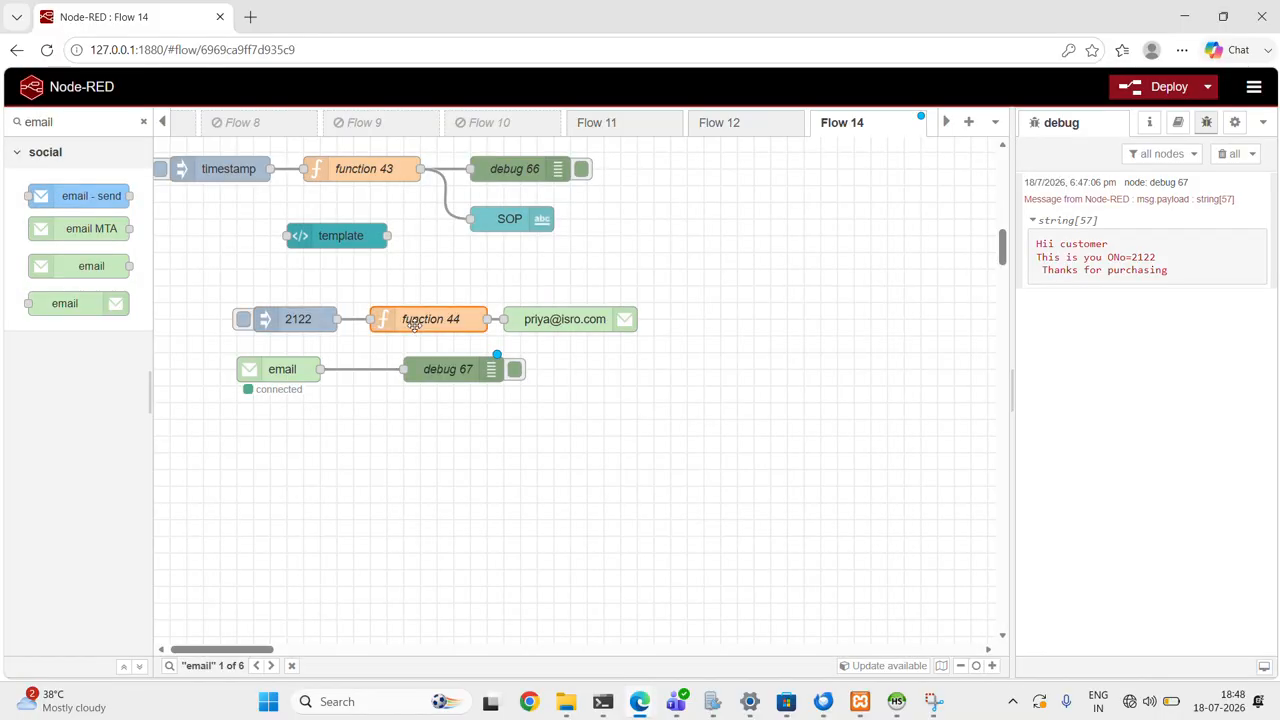
double_click(414, 325)
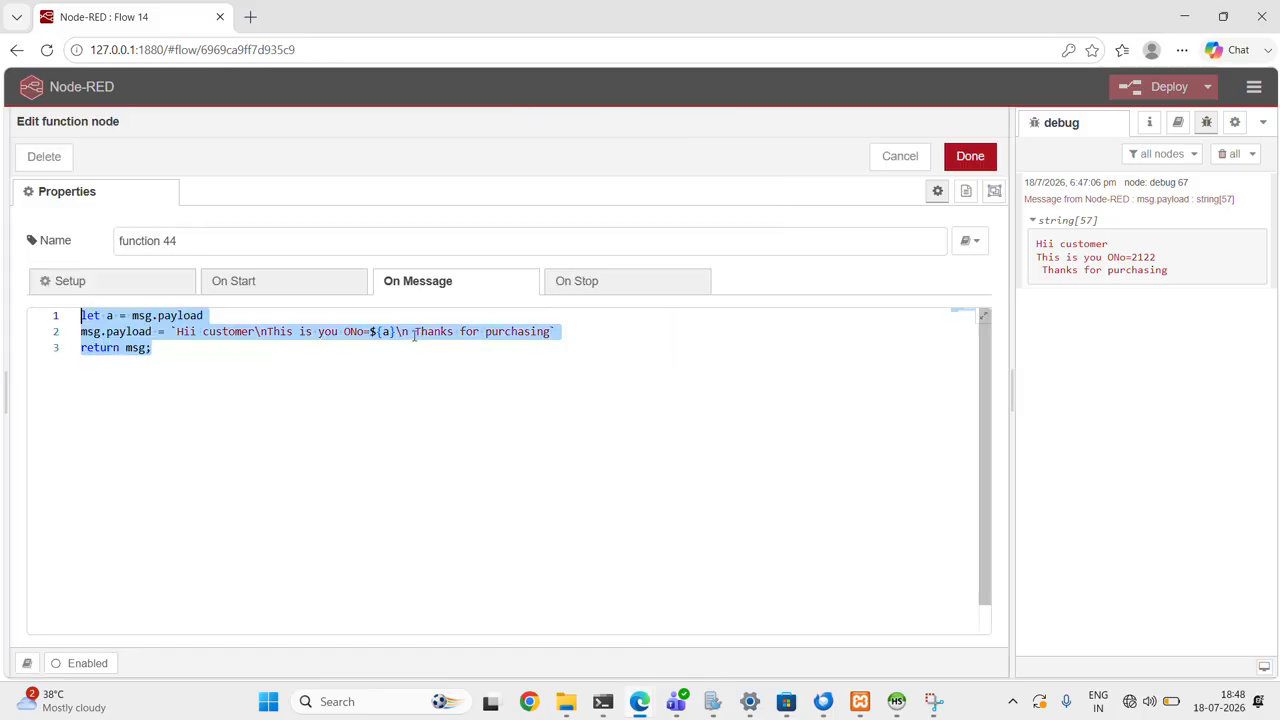
left_click(257, 369)
left_click_drag(163, 355, 77, 320)
left_click(172, 334)
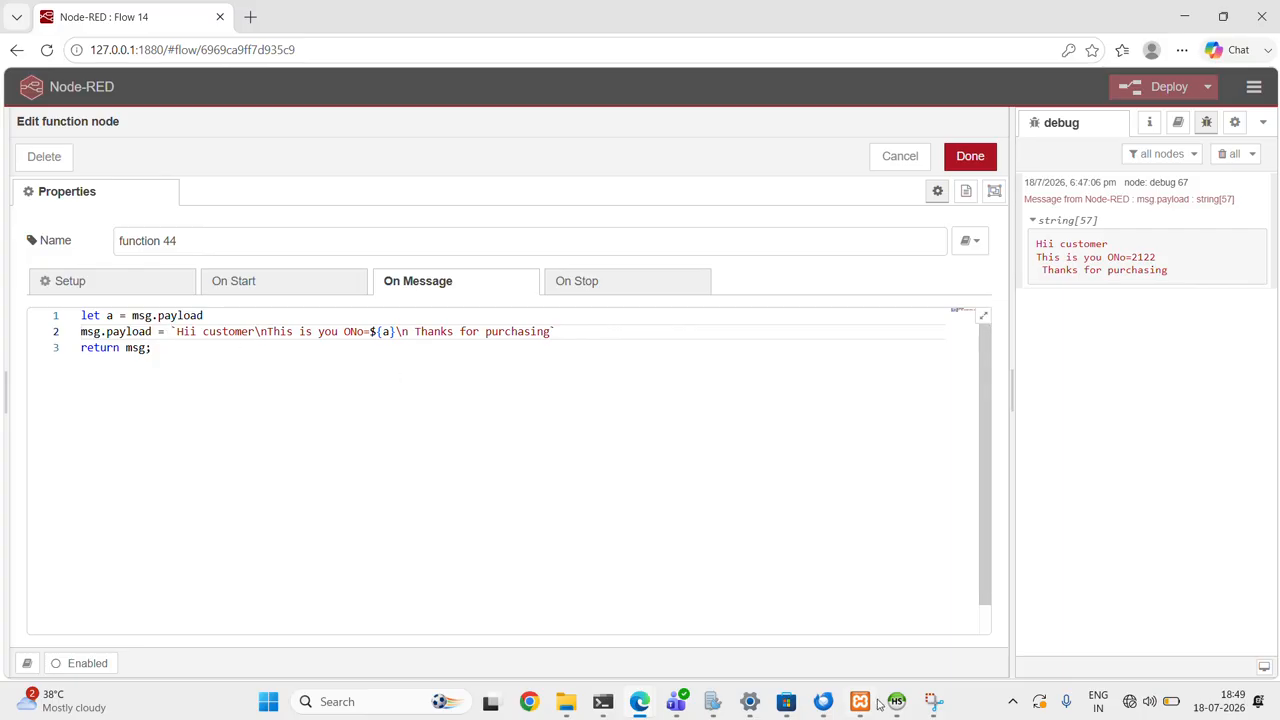
mouse_move(823, 703)
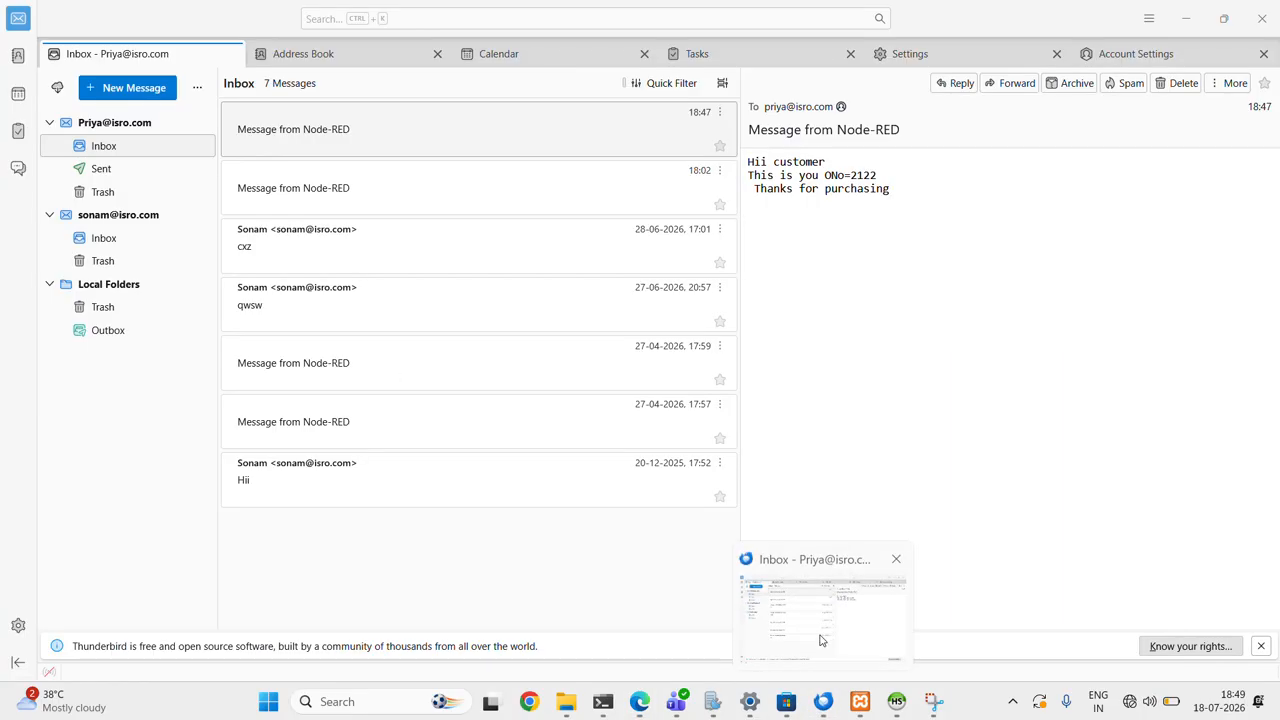
left_click(823, 658)
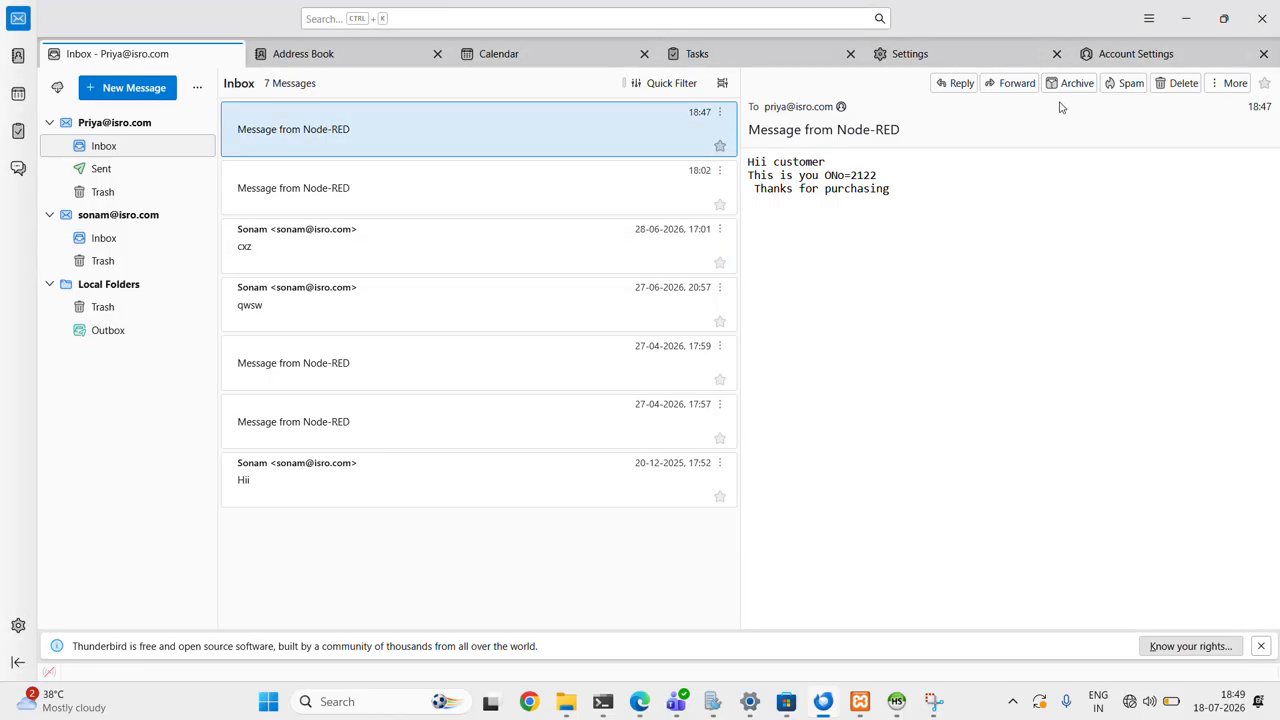
left_click(1185, 18)
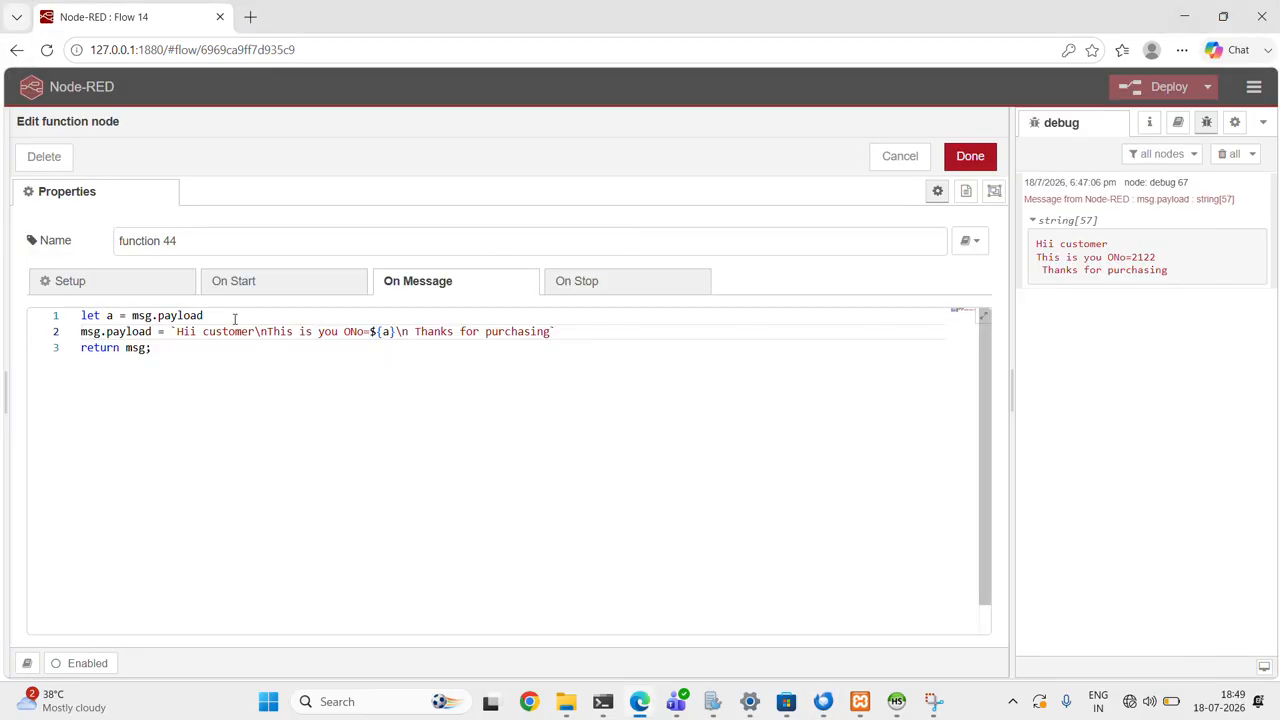
left_click(970, 156)
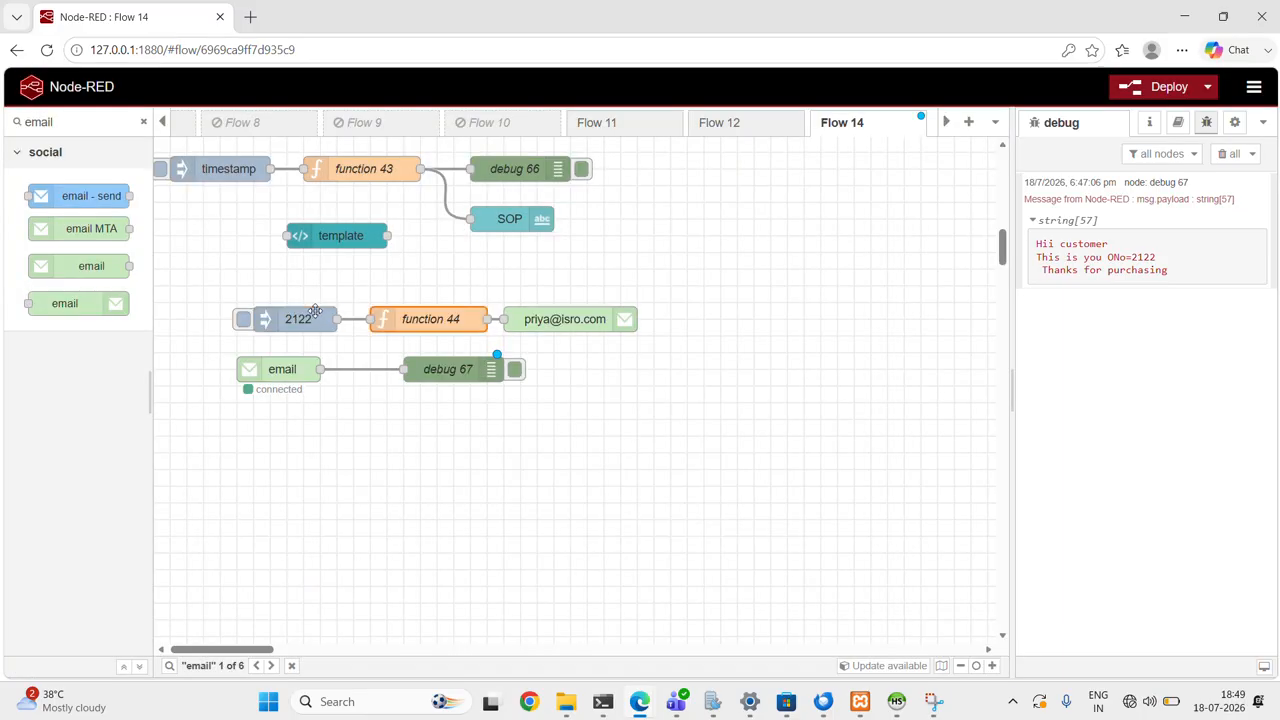
- Add a msg.topic property with the string "Order Inform" to the inject node feeding function 44
double_click(314, 311)
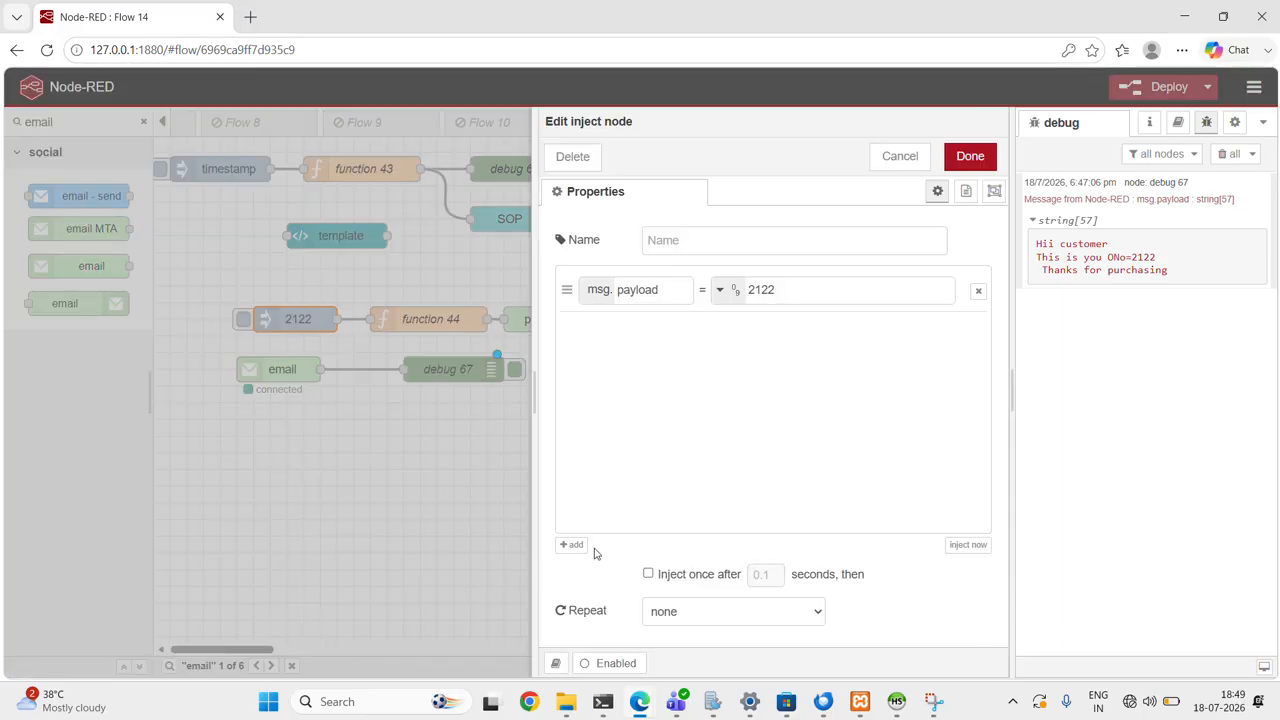
left_click(574, 545)
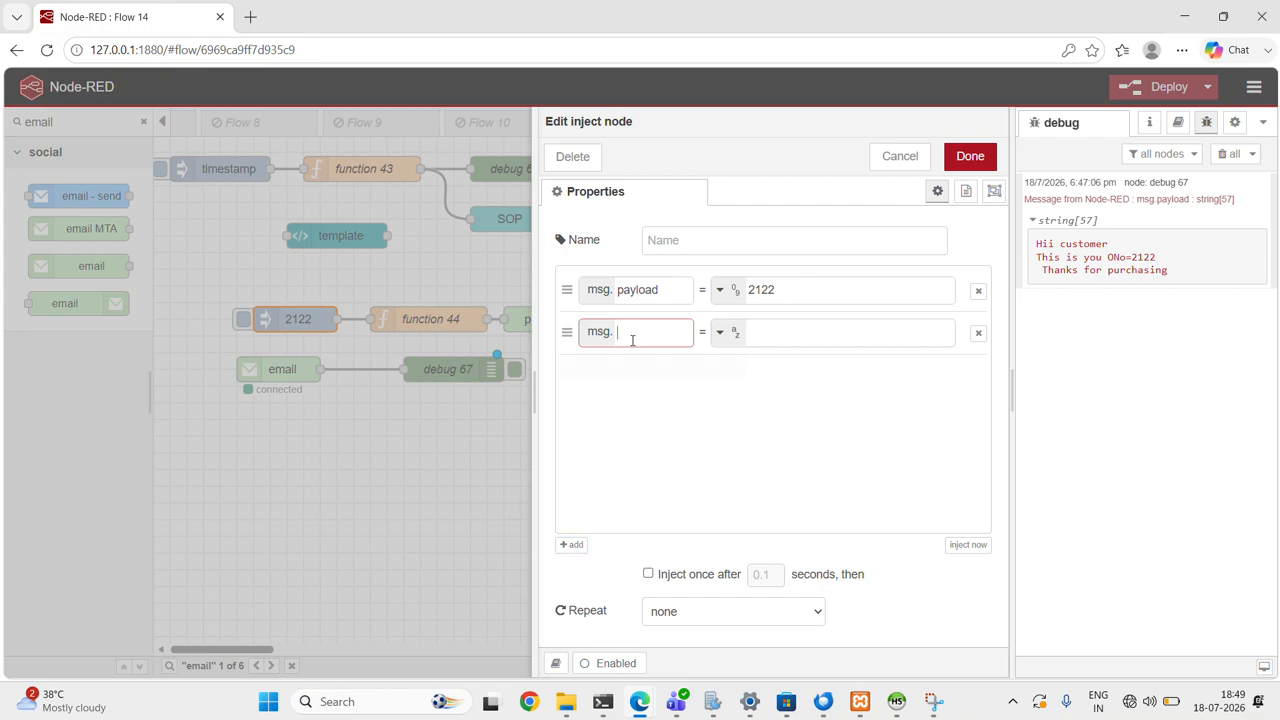
type("topic")
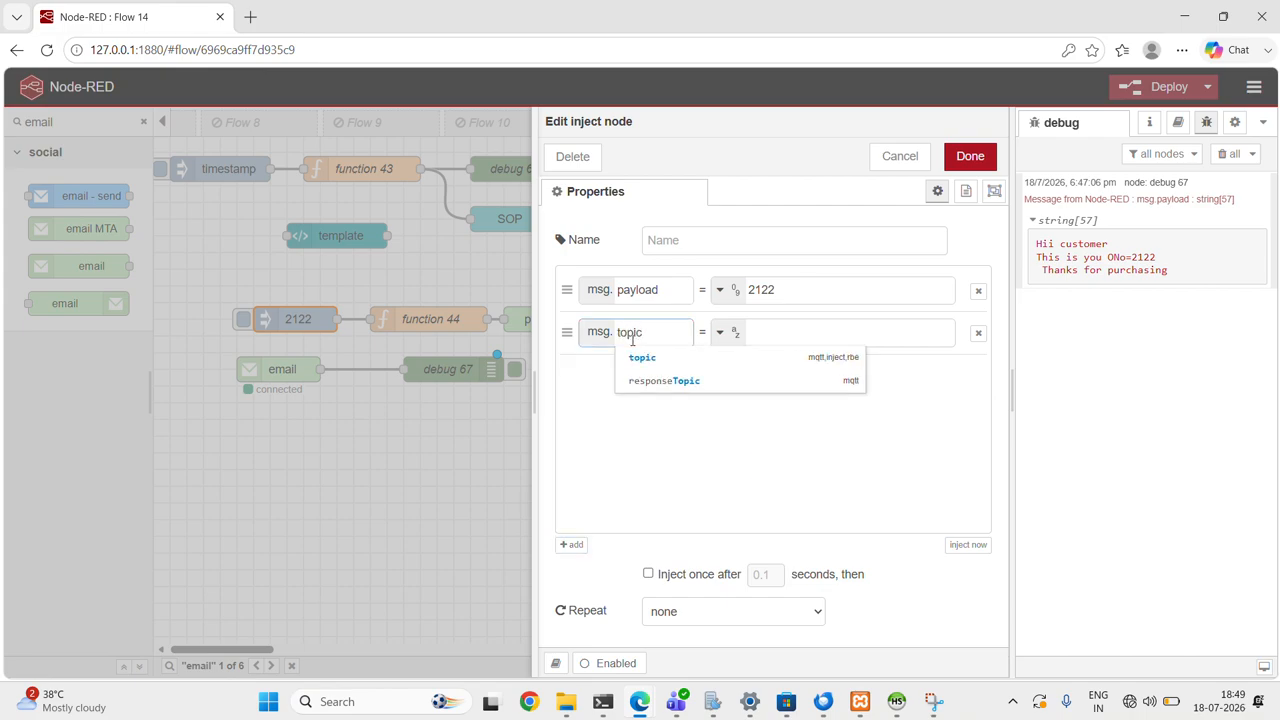
left_click(661, 360)
left_click(782, 330)
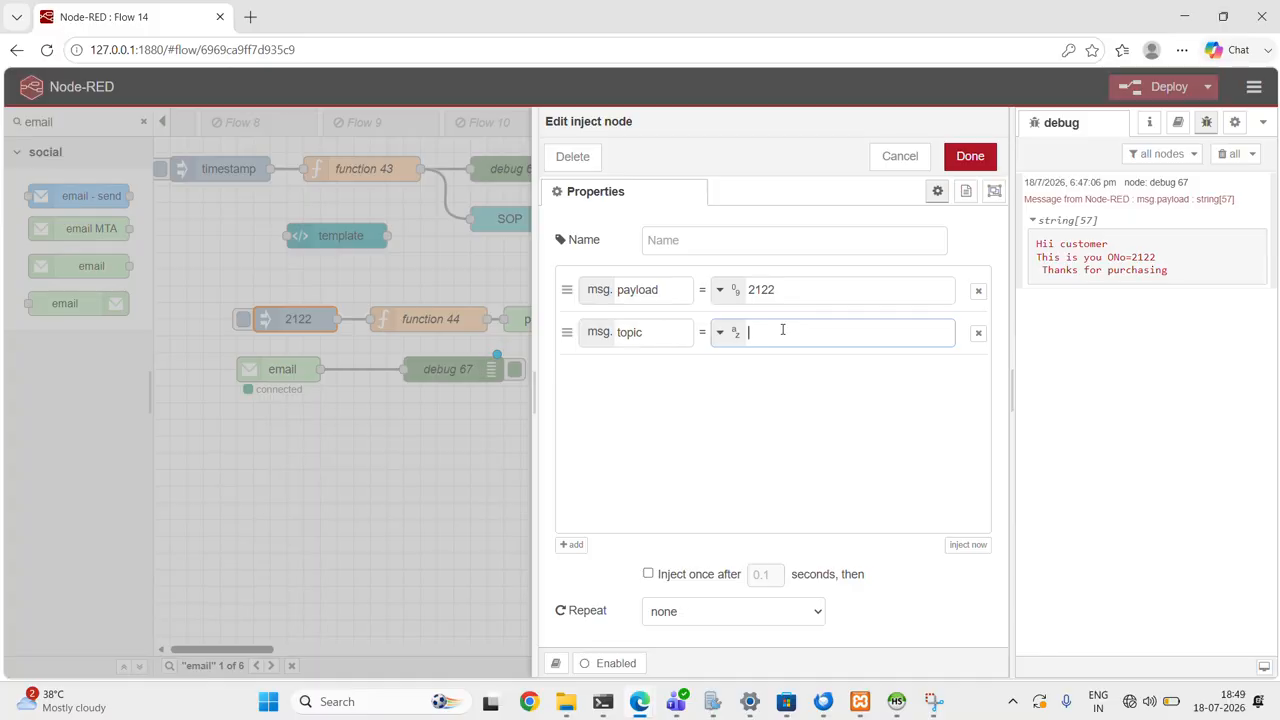
type("Order Information")
left_click(970, 156)
- Examine the code of function 44: the variable a, the template string with its line breaks, and the ${a} placeholder
double_click(447, 318)
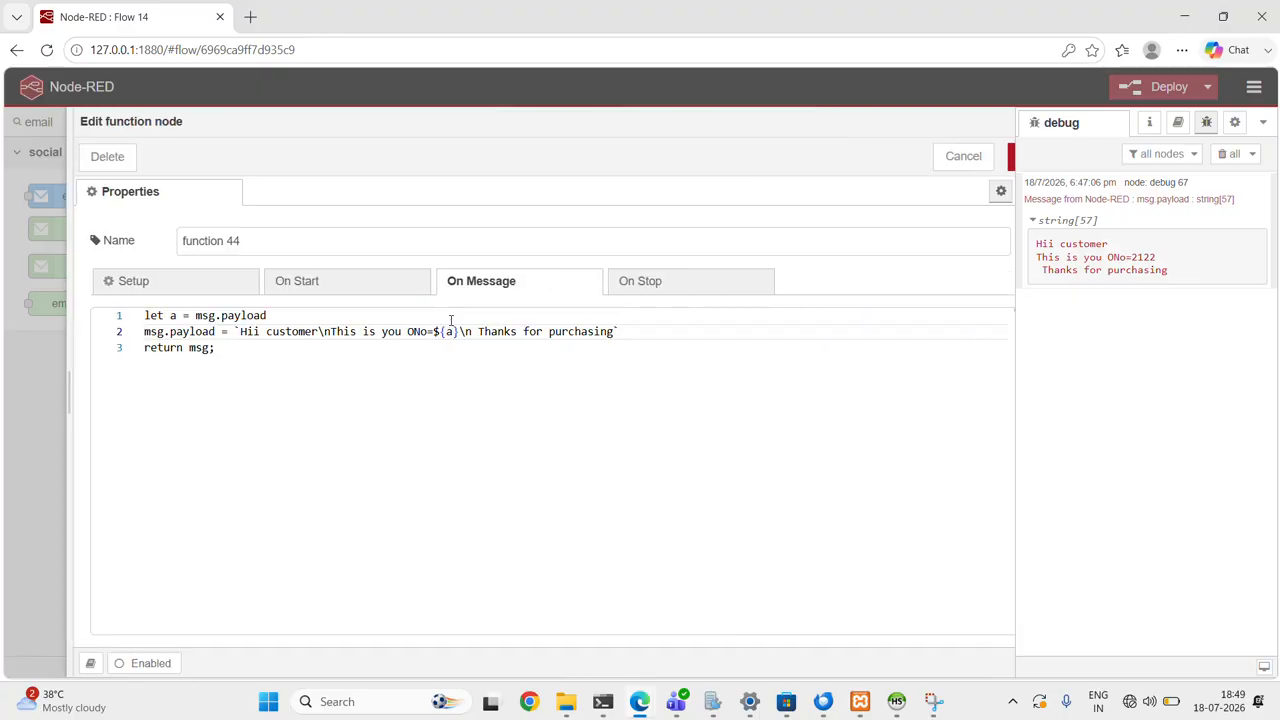
left_click_drag(212, 318, 81, 316)
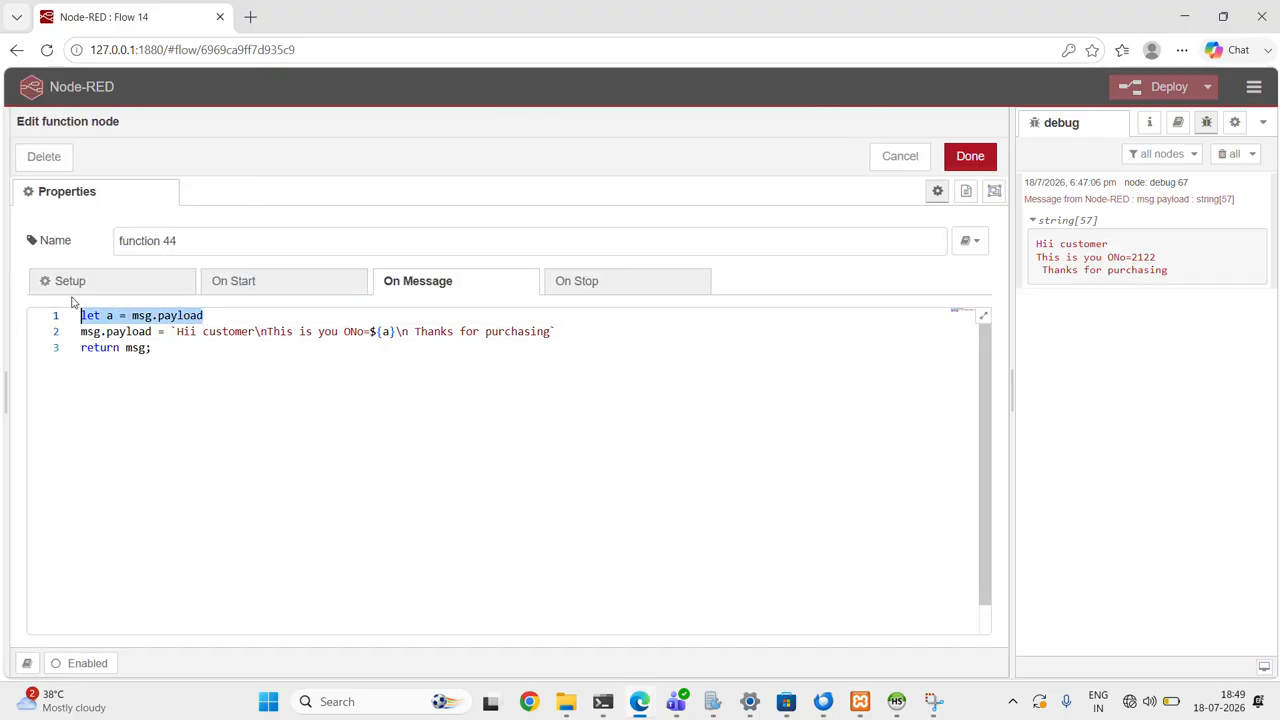
left_click(108, 317)
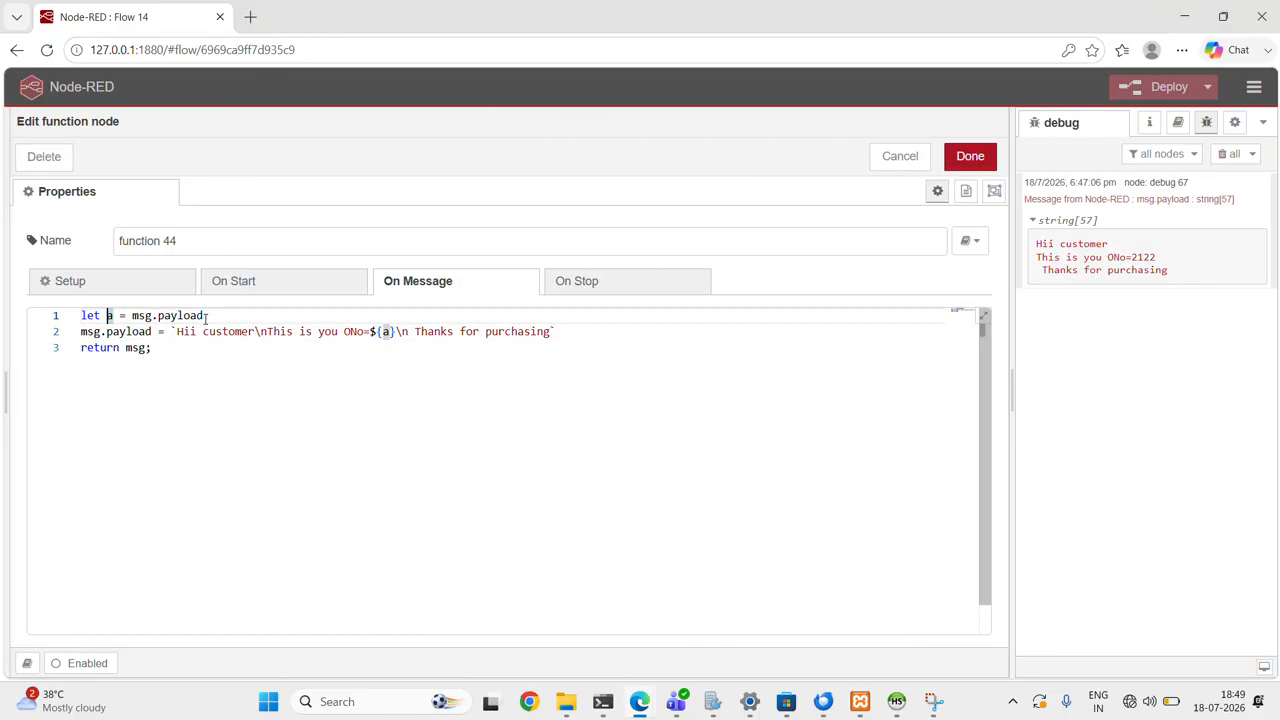
left_click(206, 317)
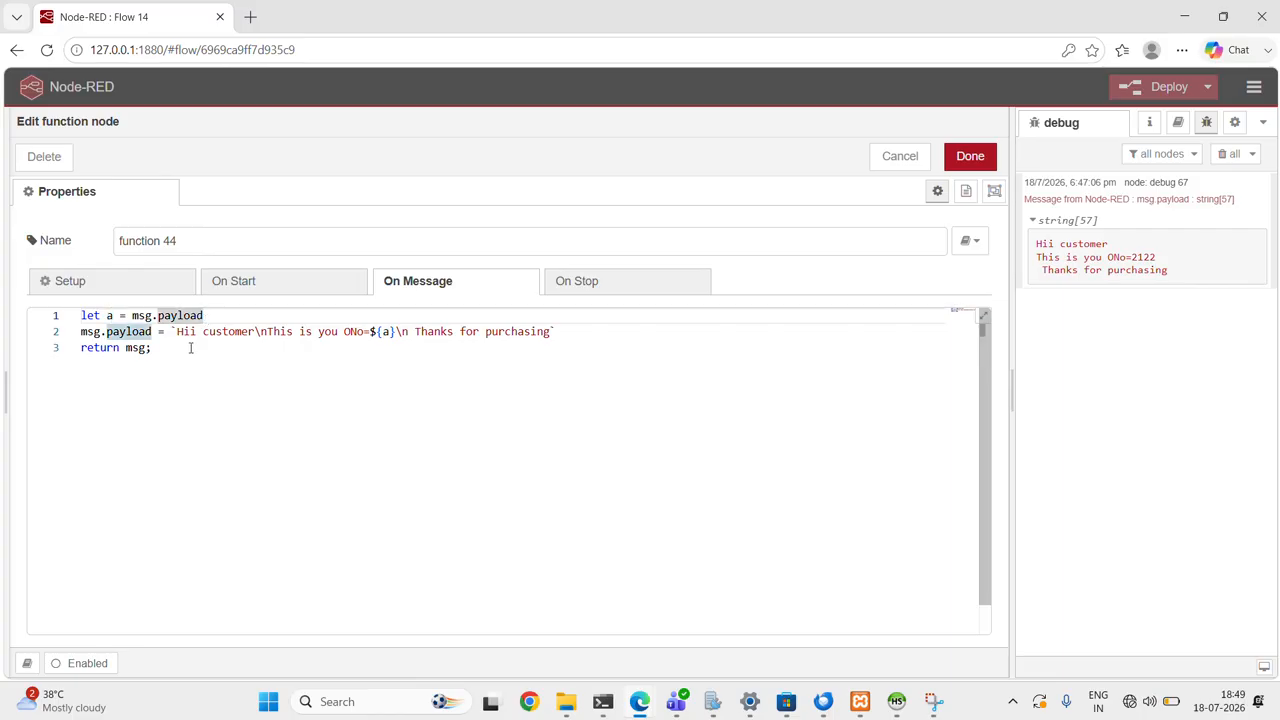
left_click(189, 334)
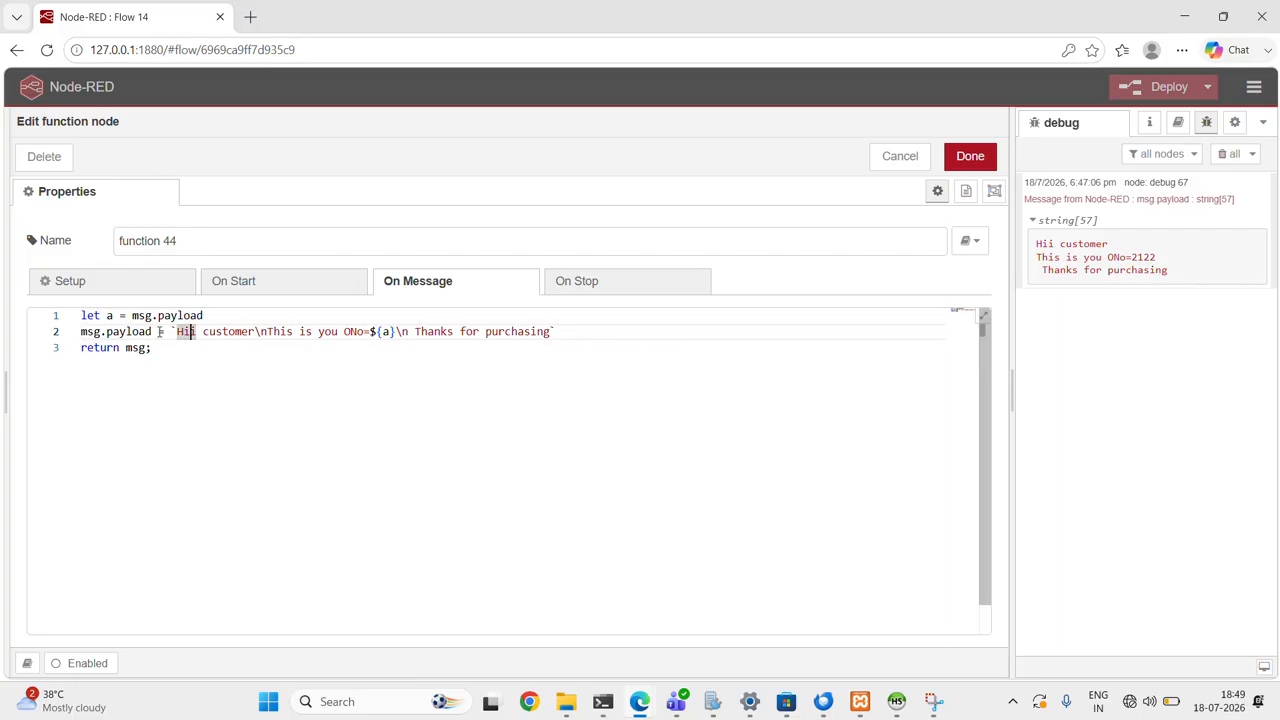
left_click(171, 336)
left_click(261, 331)
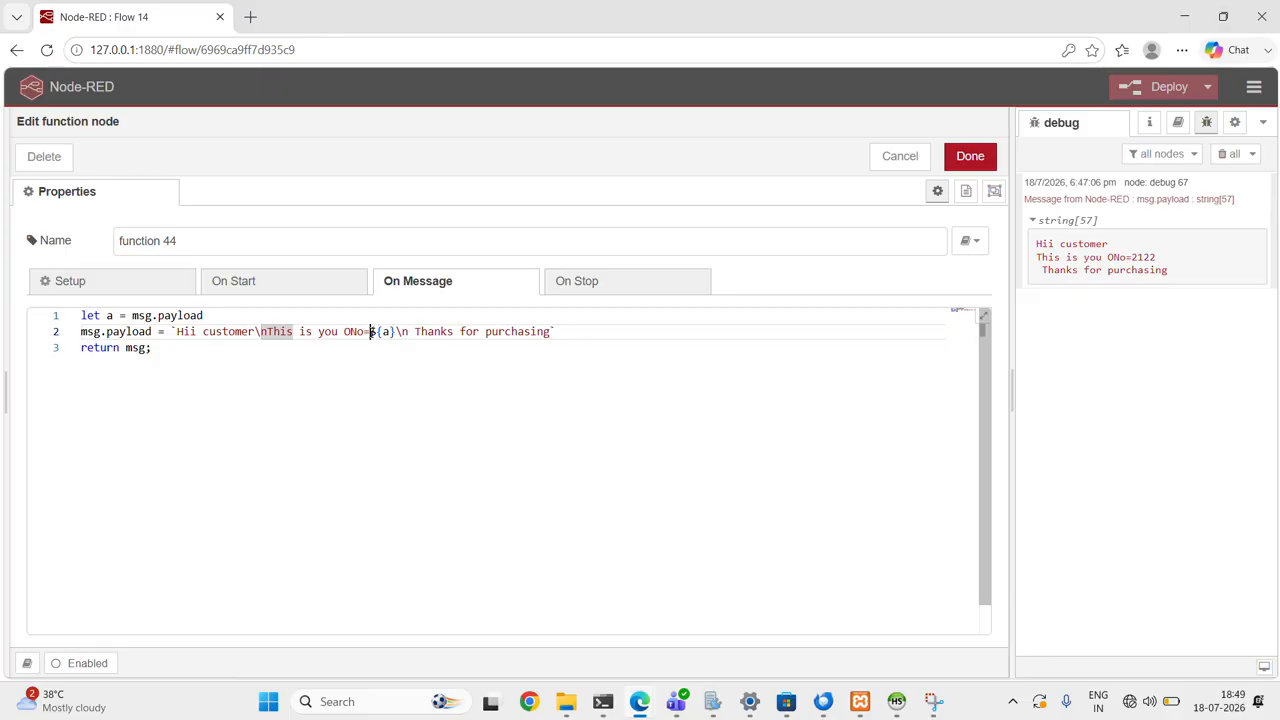
left_click_drag(370, 331, 397, 333)
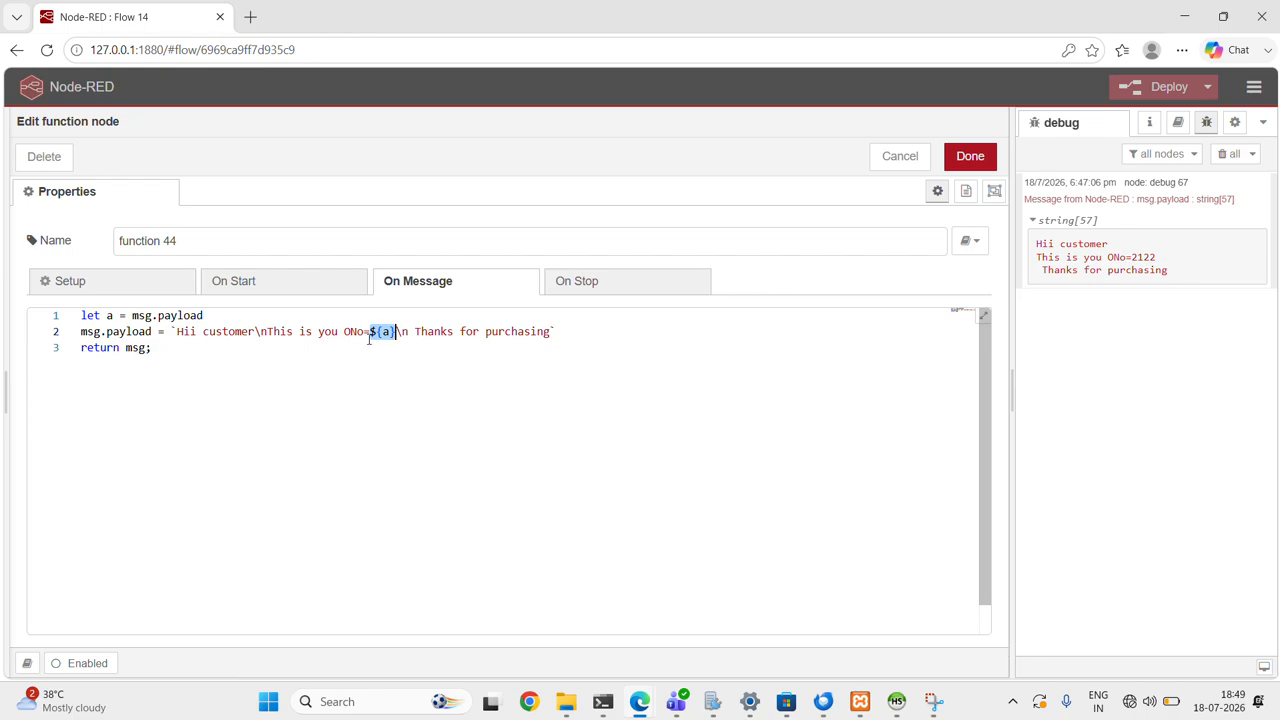
left_click(370, 333)
left_click_drag(176, 331, 528, 337)
left_click(386, 346)
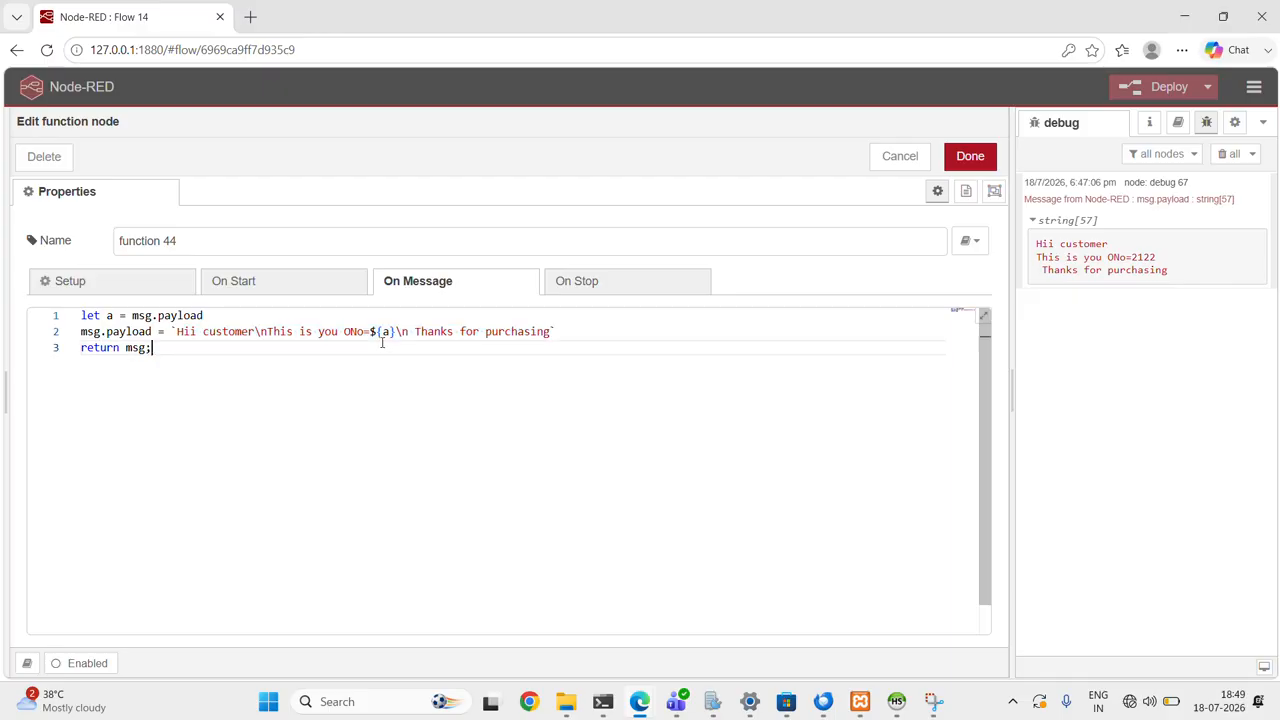
left_click_drag(370, 333, 393, 335)
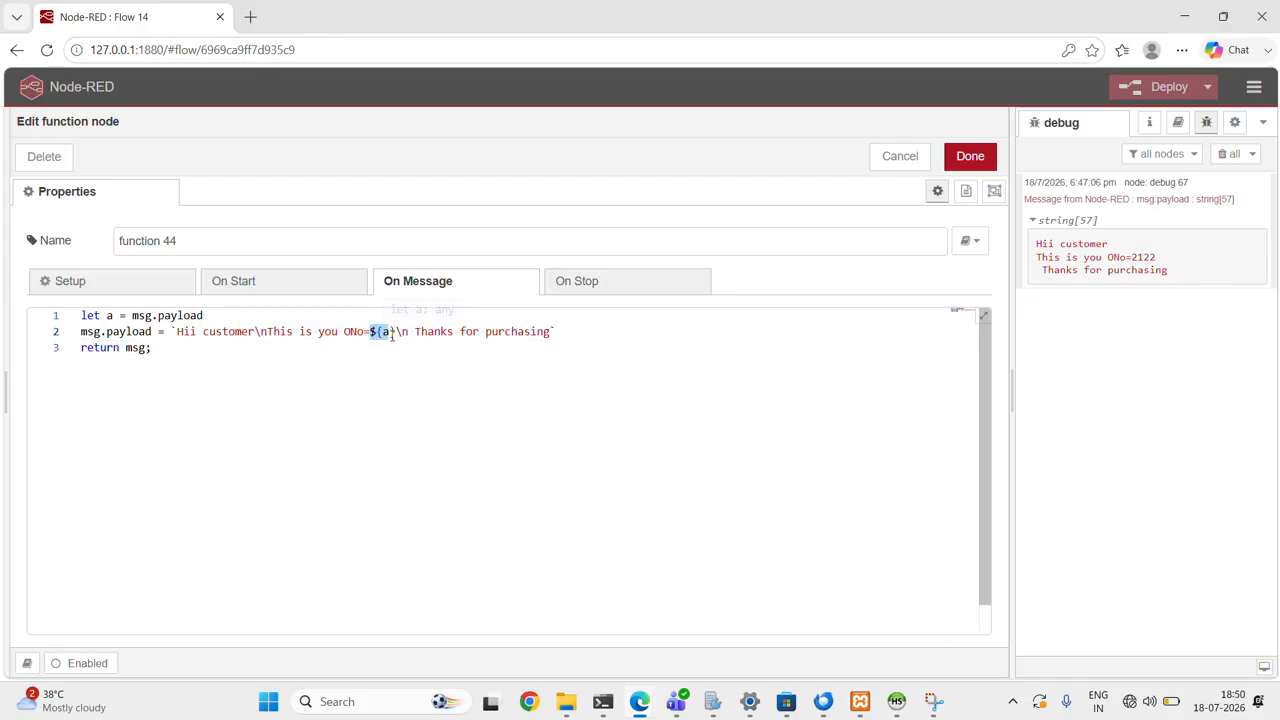
left_click(394, 334)
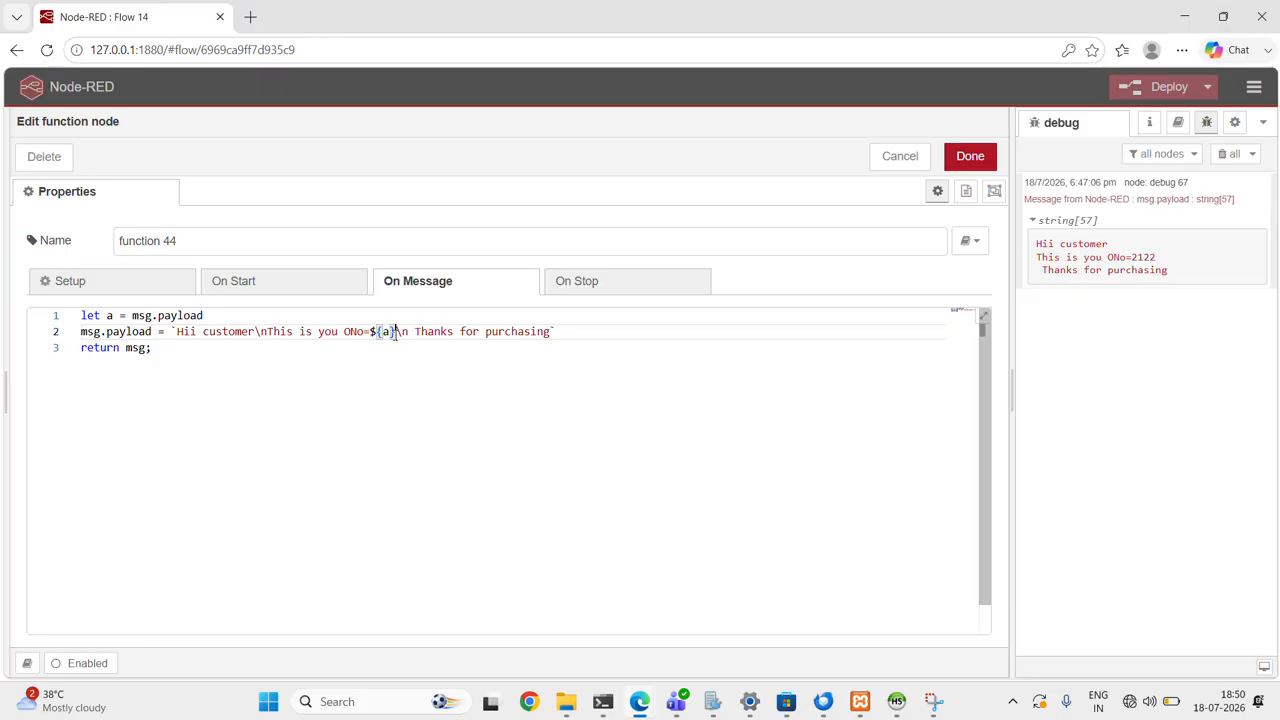
double_click(386, 332)
left_click(376, 331)
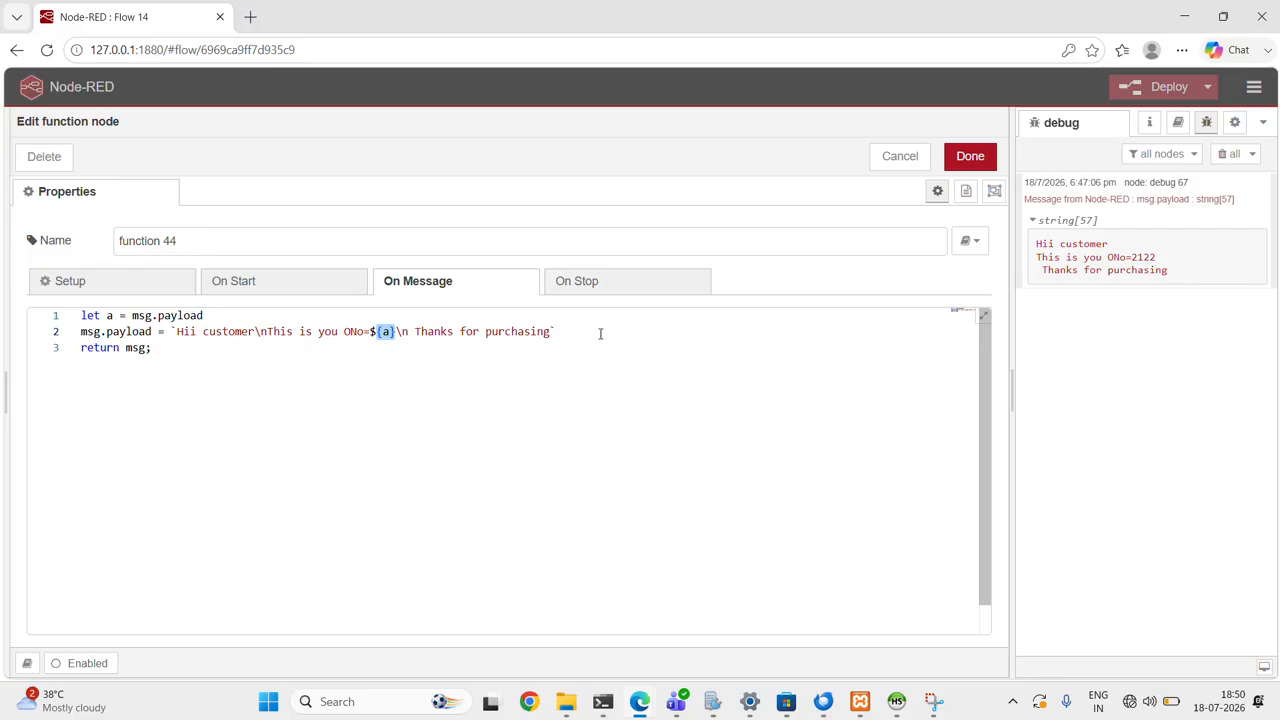
left_click_drag(170, 347, 72, 315)
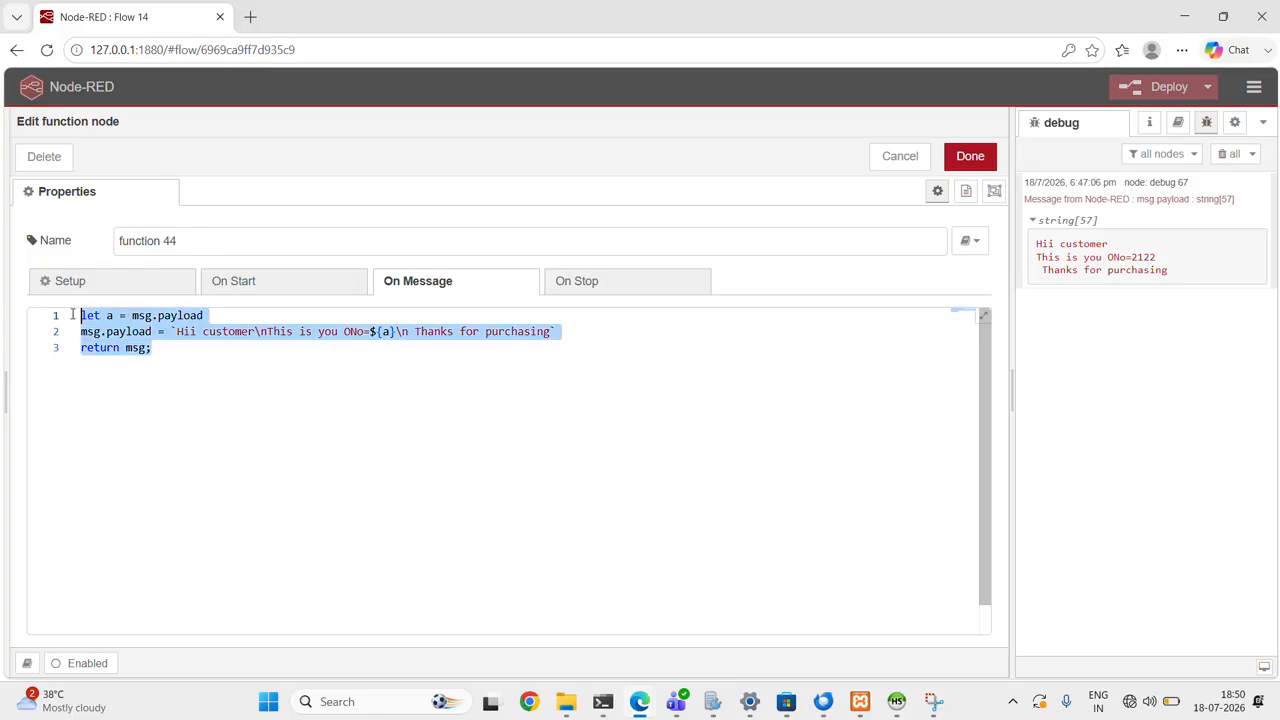
- Close function 44, keeping its code, and review the email output node's recipient, server, port and authentication settings
left_click(216, 349)
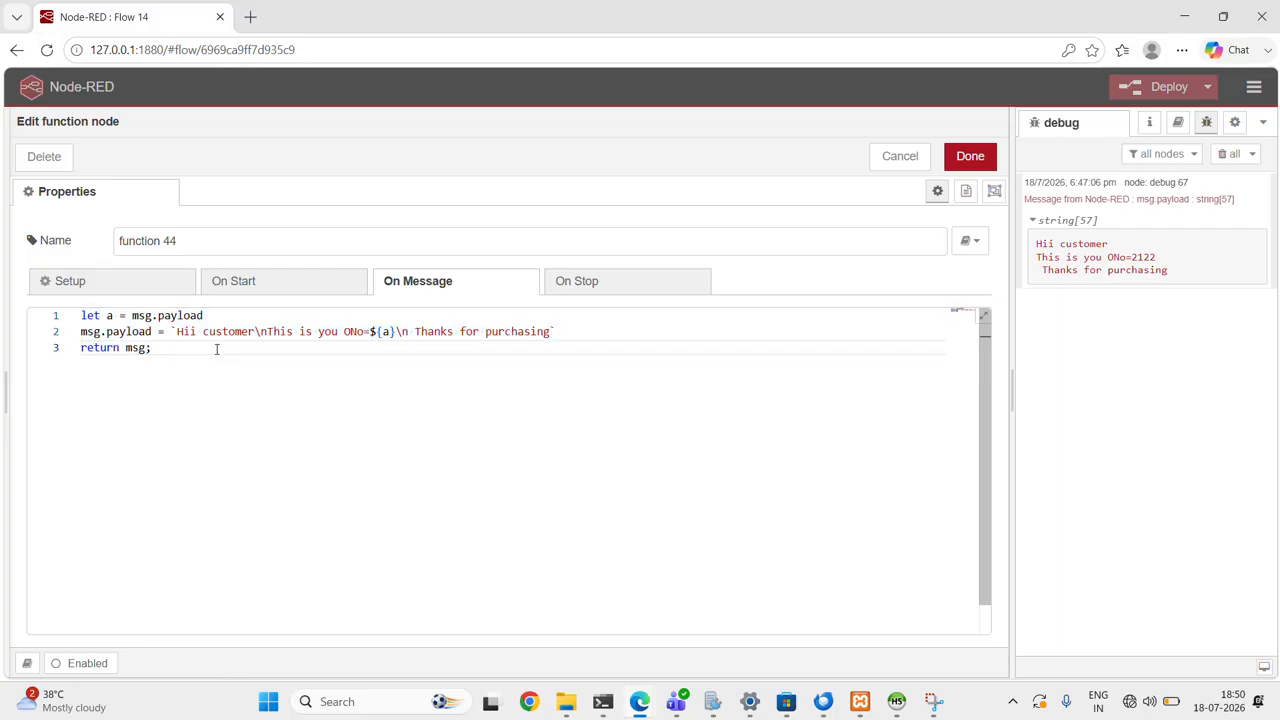
left_click(968, 158)
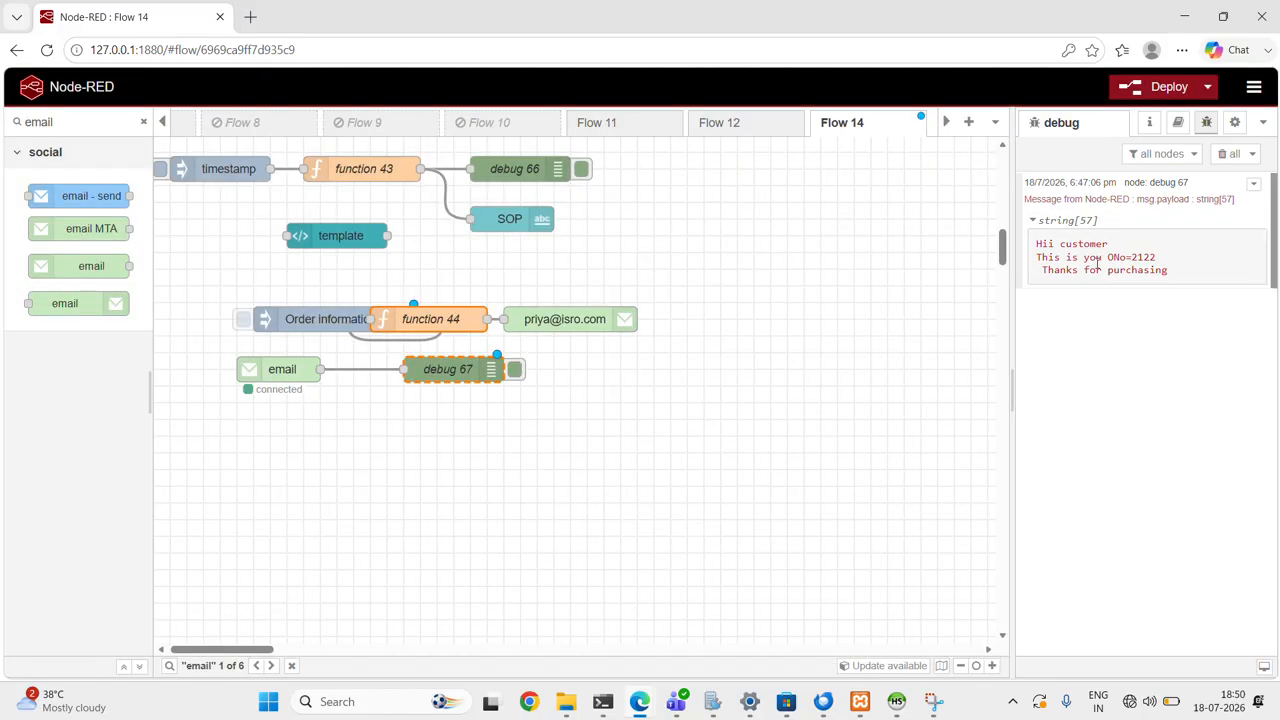
double_click(544, 322)
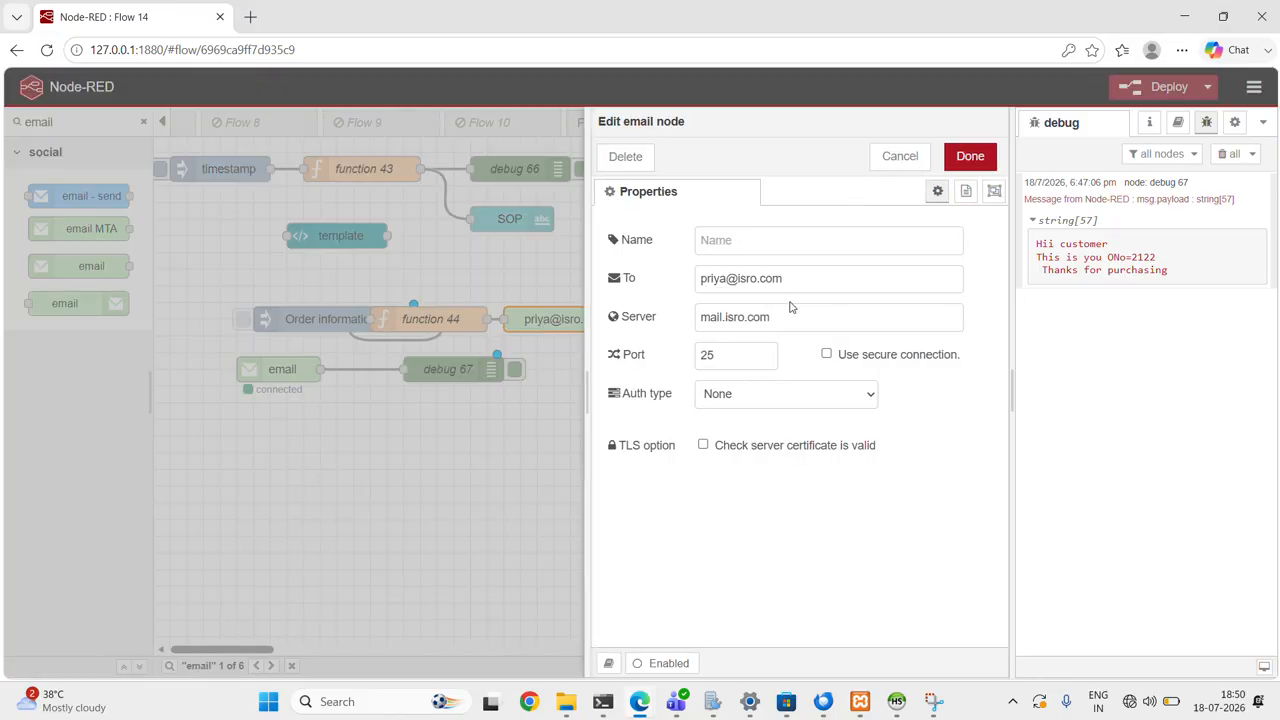
left_click_drag(790, 279, 698, 279)
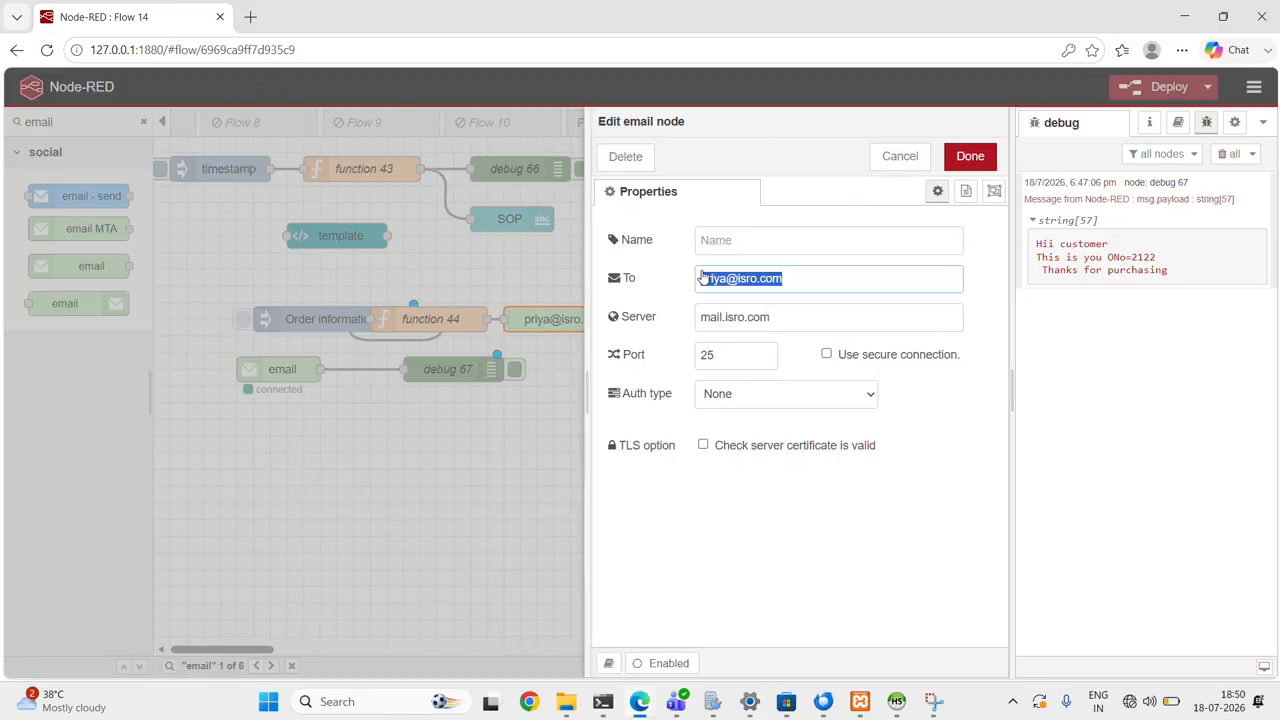
left_click(791, 279)
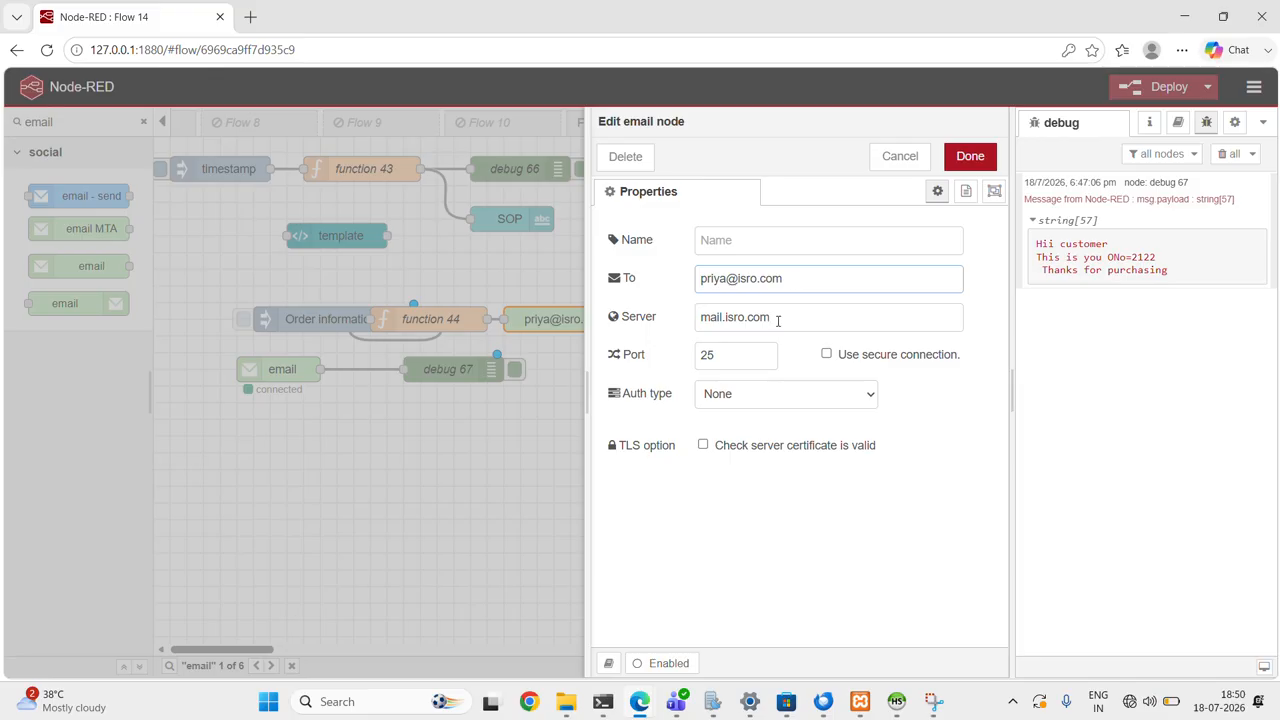
left_click_drag(776, 317, 686, 323)
left_click(781, 317)
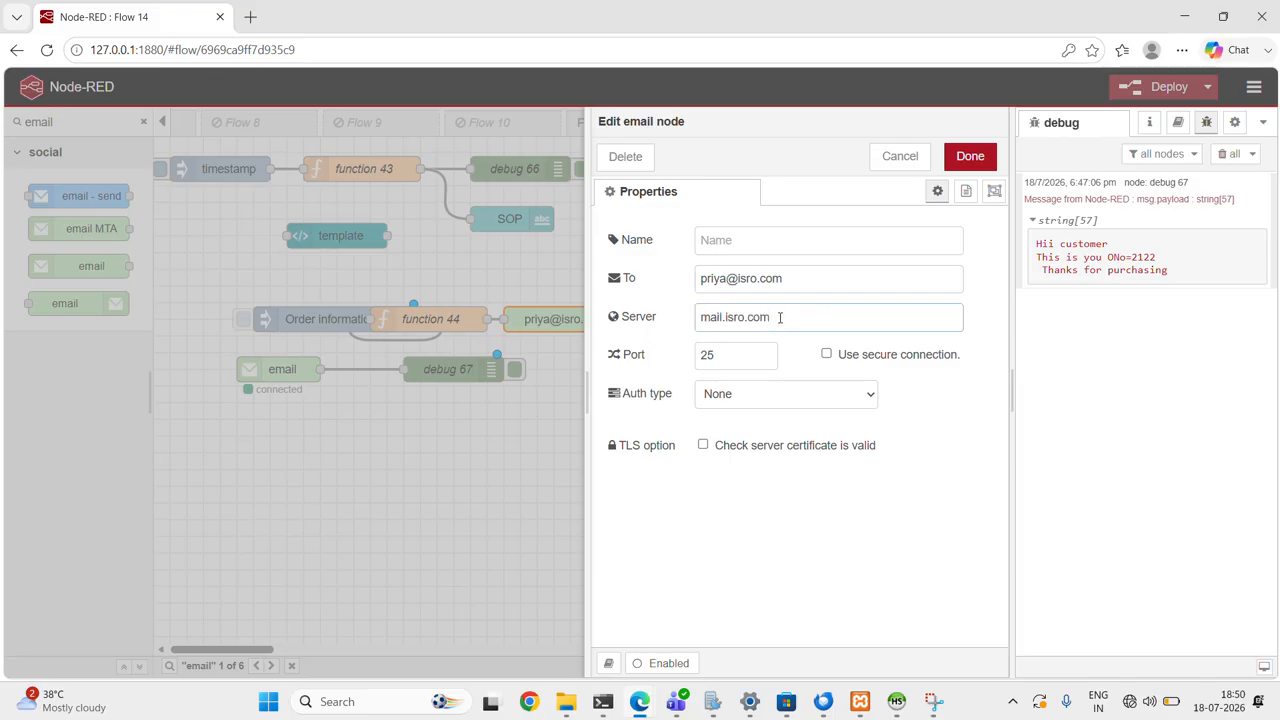
double_click(720, 354)
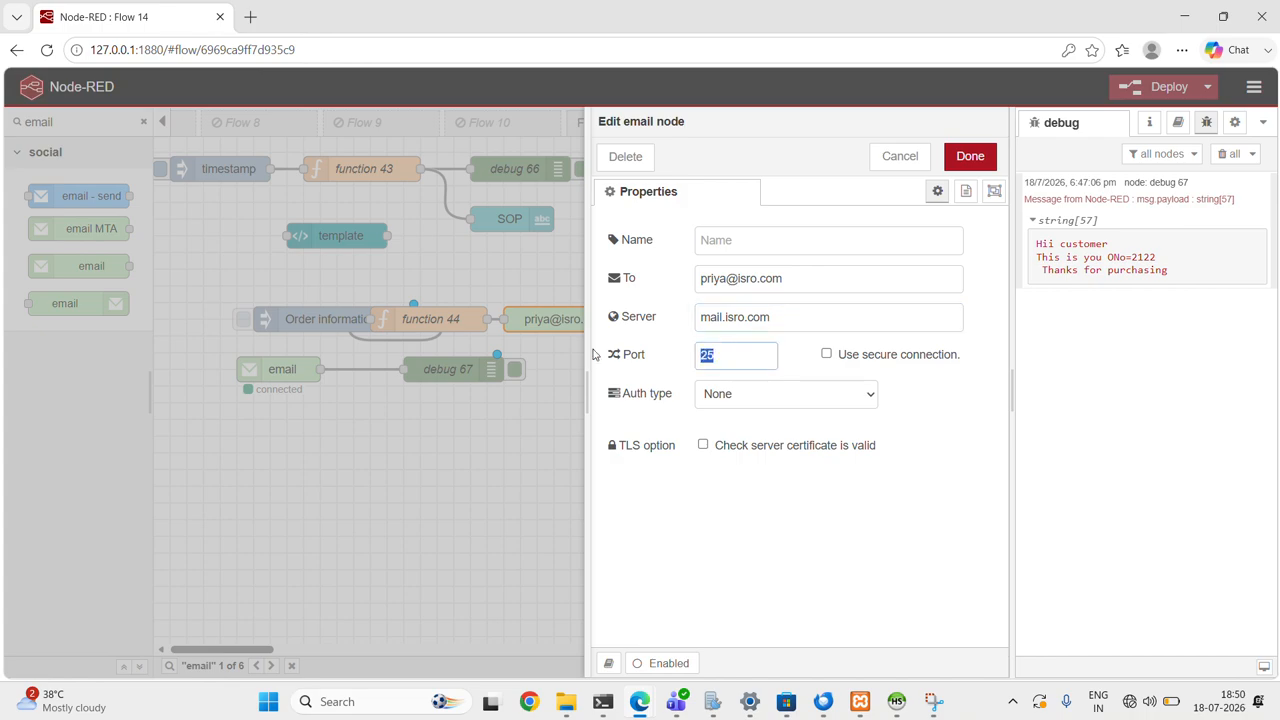
left_click(725, 357)
left_click(813, 403)
left_click(812, 403)
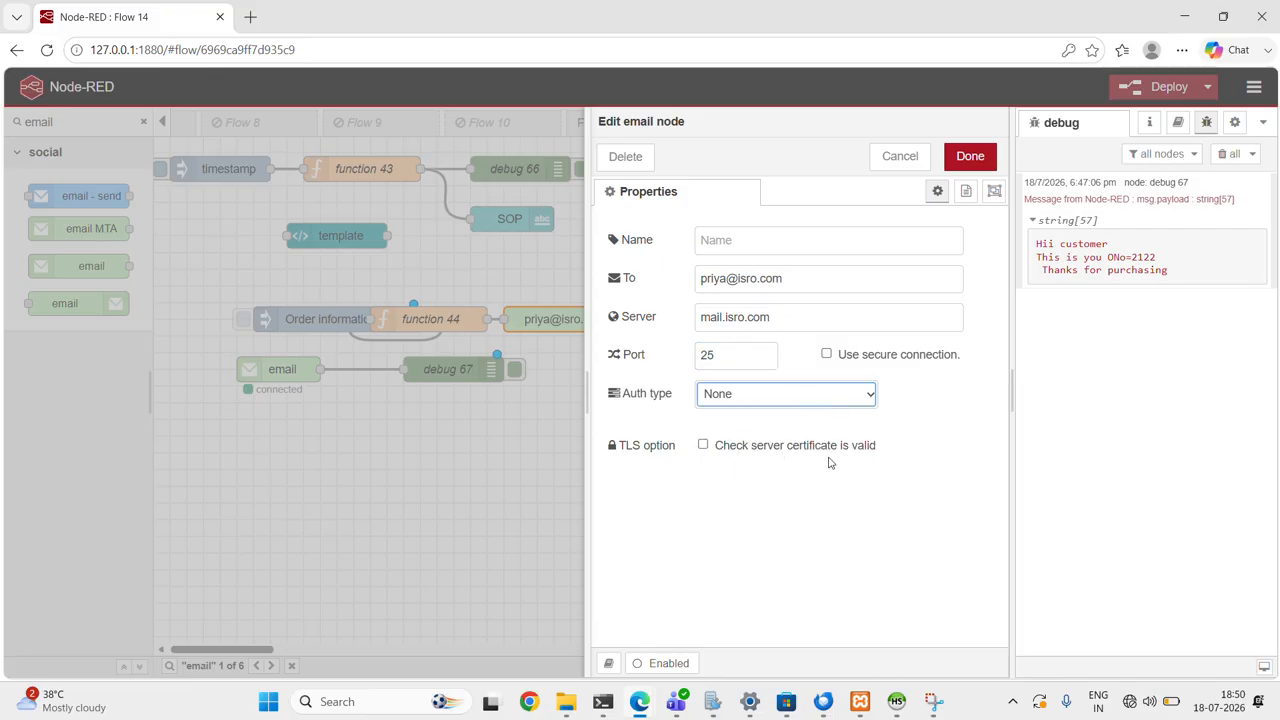
mouse_move(823, 705)
left_click(820, 618)
left_click(970, 156)
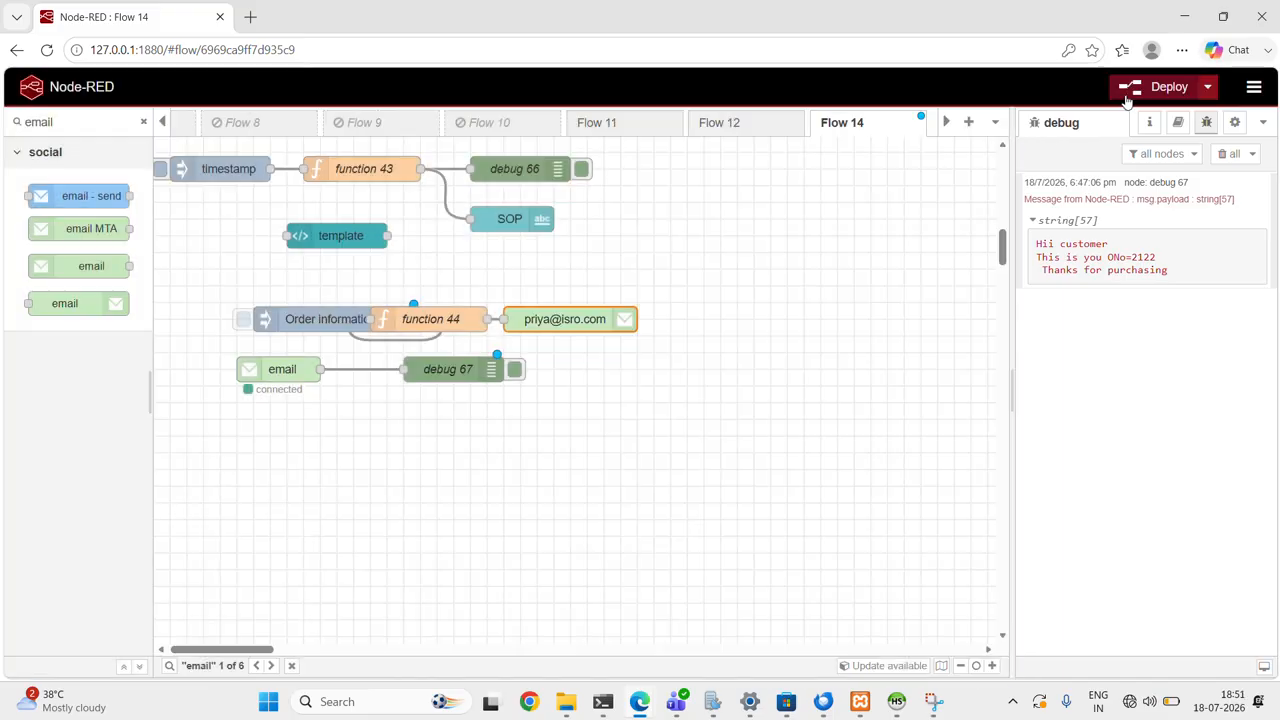
- Deploy the flow, confirming despite the improperly configured nodes, and trigger the Order information inject node
left_click(1128, 96)
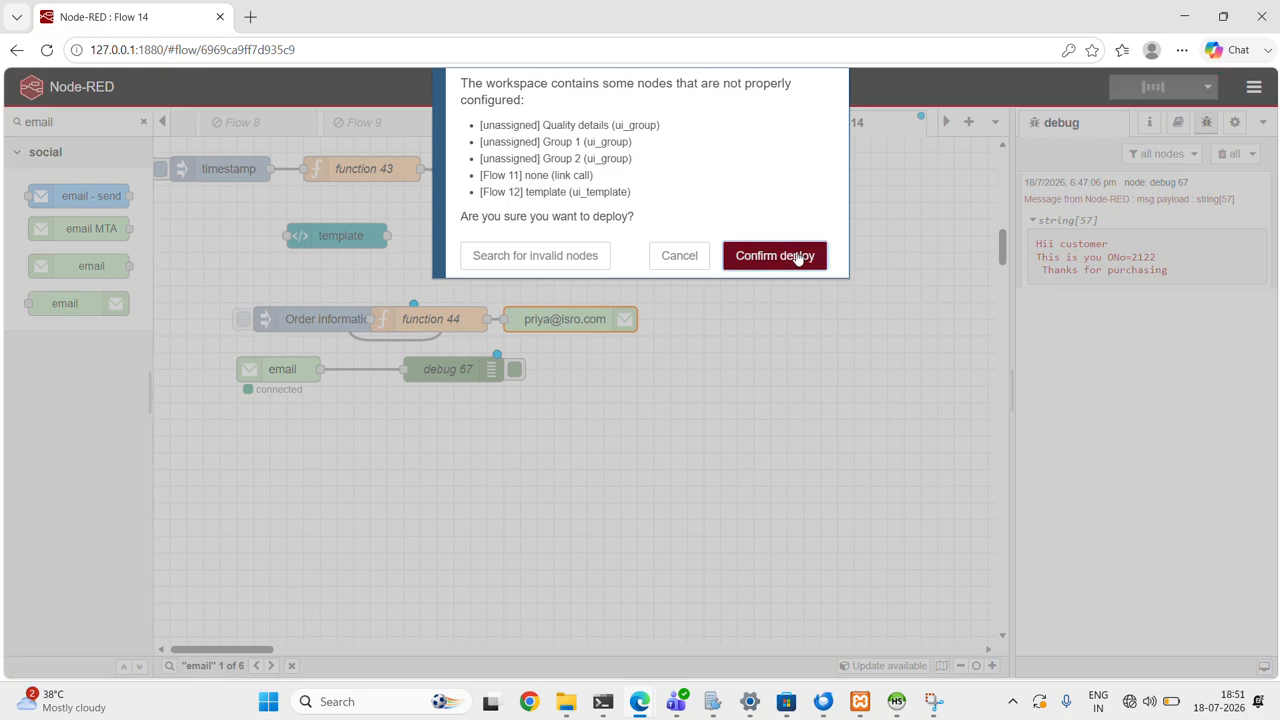
left_click(795, 256)
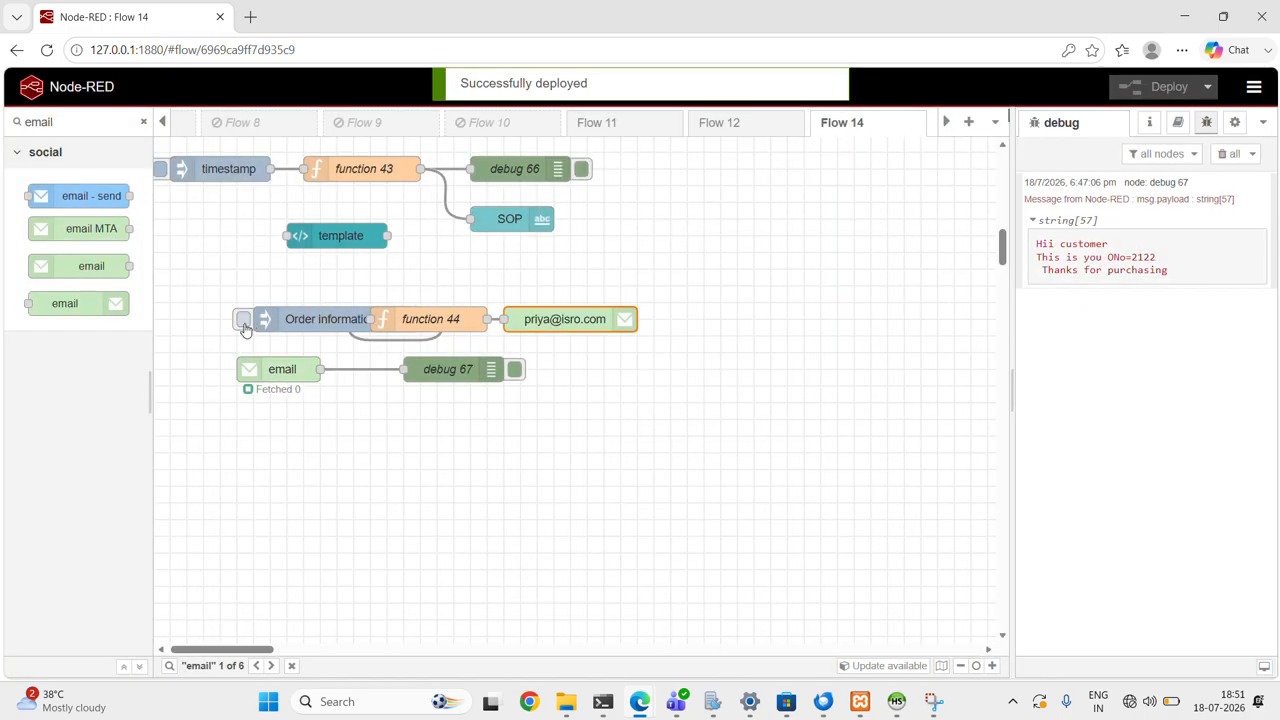
left_click(243, 319)
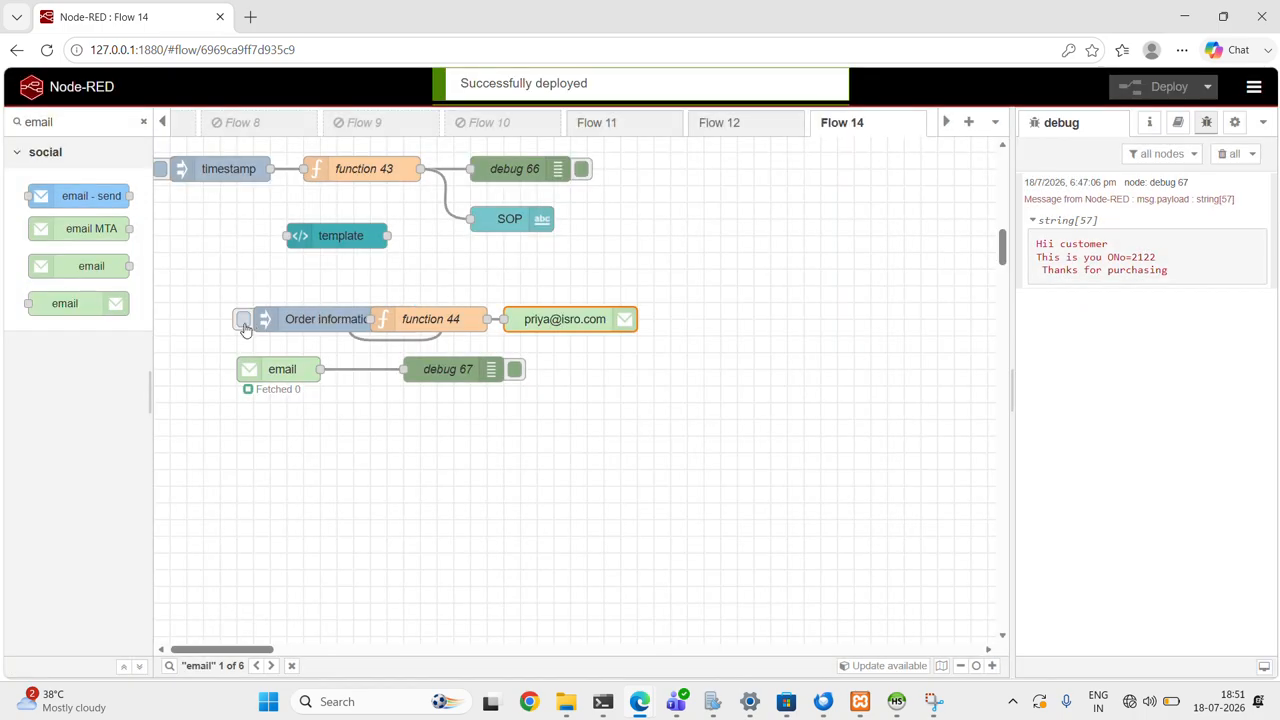
- Switch to Thunderbird, open the newest message in the recipient's inbox and check its subject and body
left_click(823, 701)
left_click(335, 127)
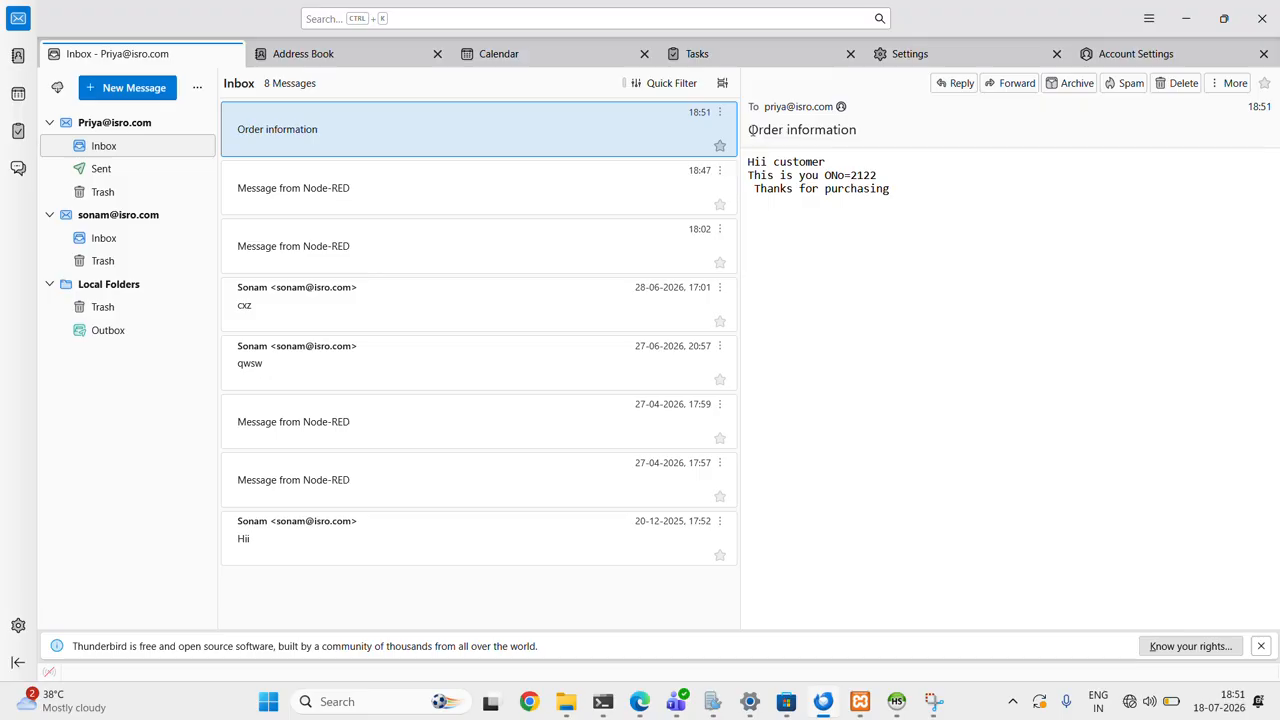
left_click_drag(749, 132, 866, 135)
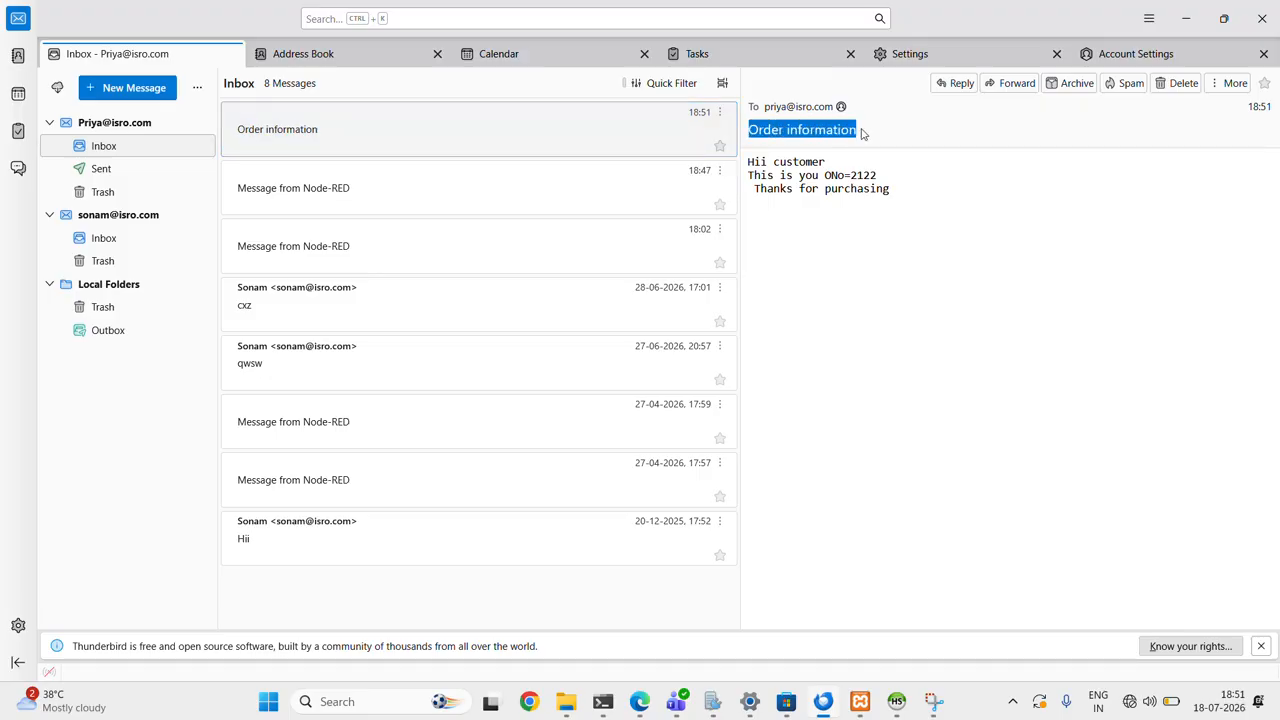
left_click(747, 165)
left_click_drag(747, 165, 754, 162)
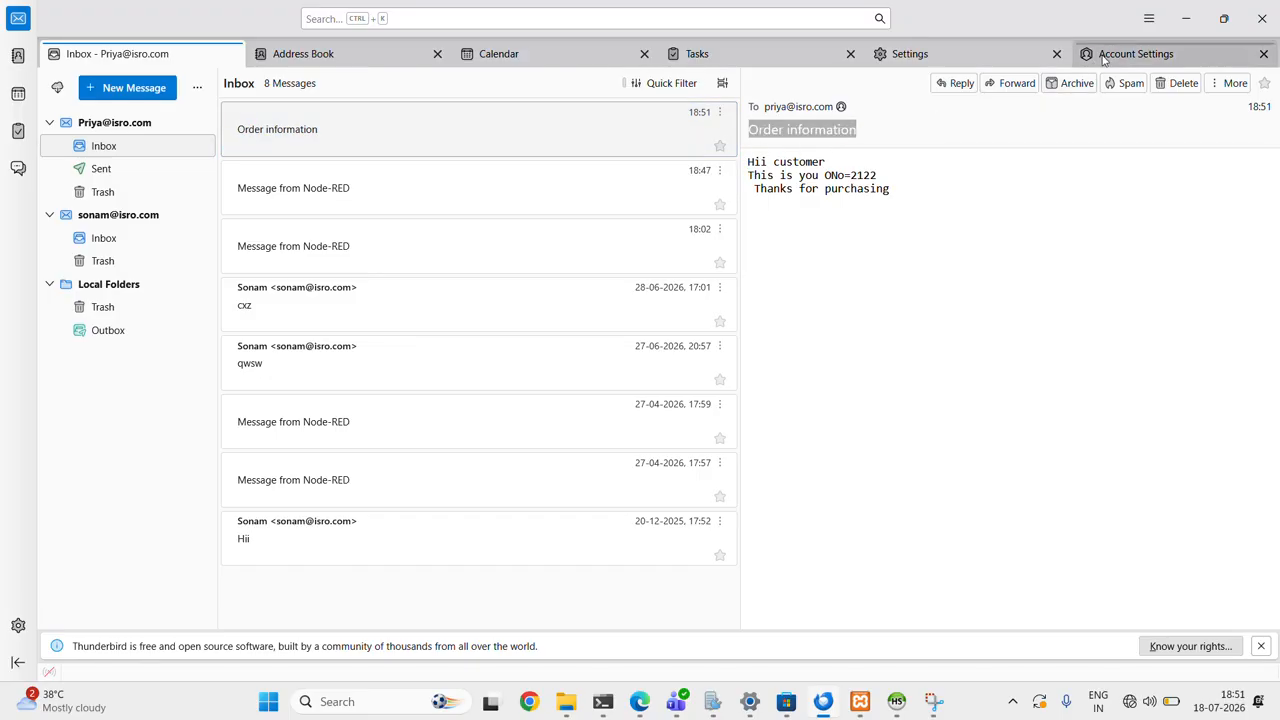
left_click(1178, 28)
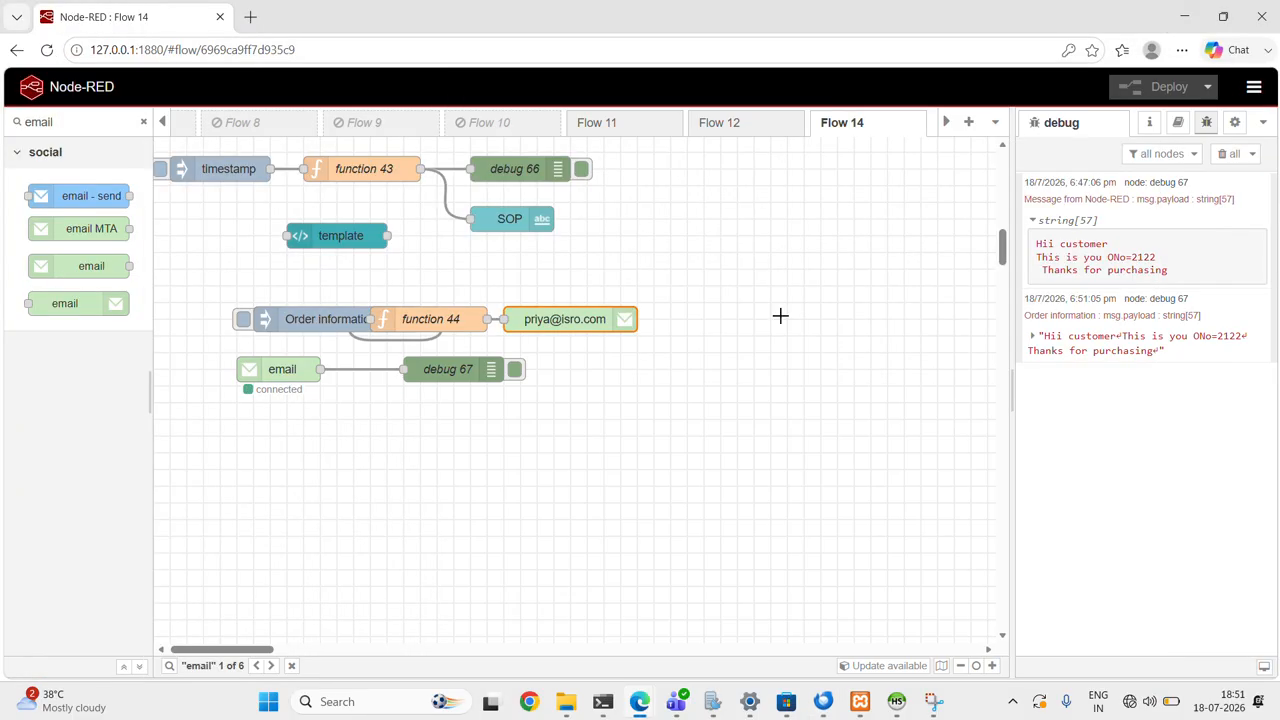
- Set the authentication type of the email output node after function 44 to Basic in Node-RED
double_click(576, 321)
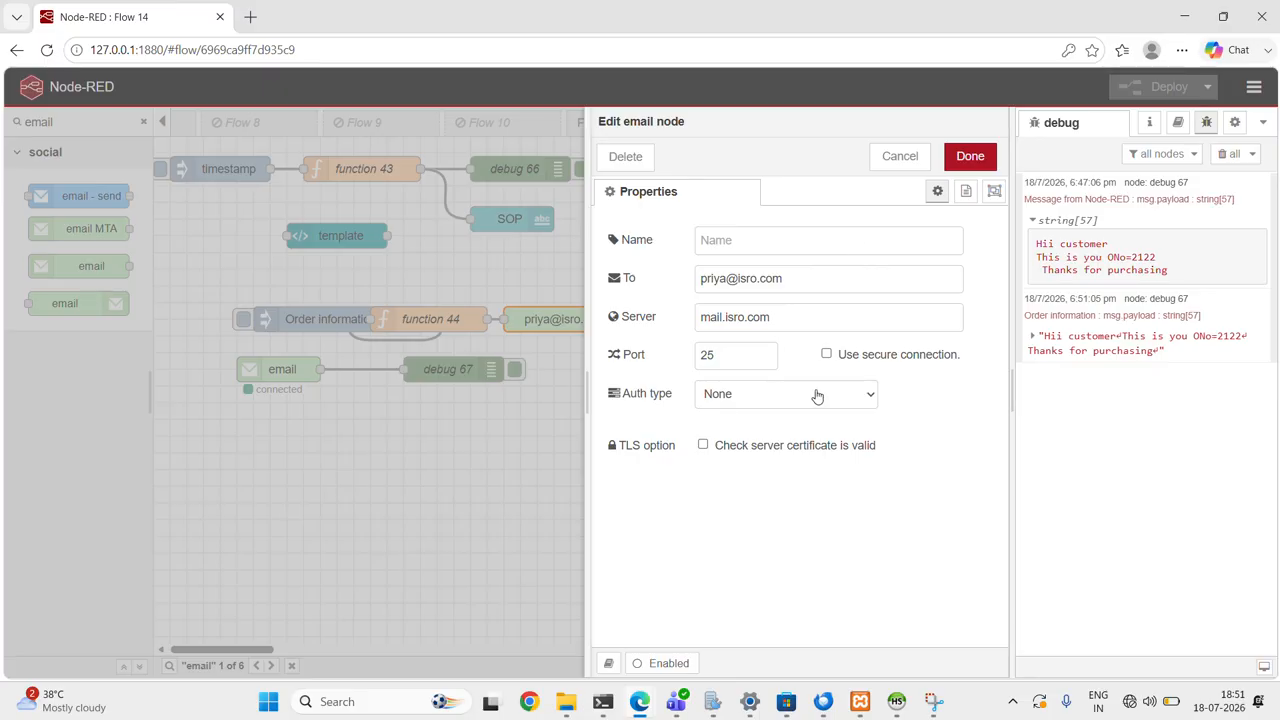
mouse_move(823, 701)
left_click(816, 655)
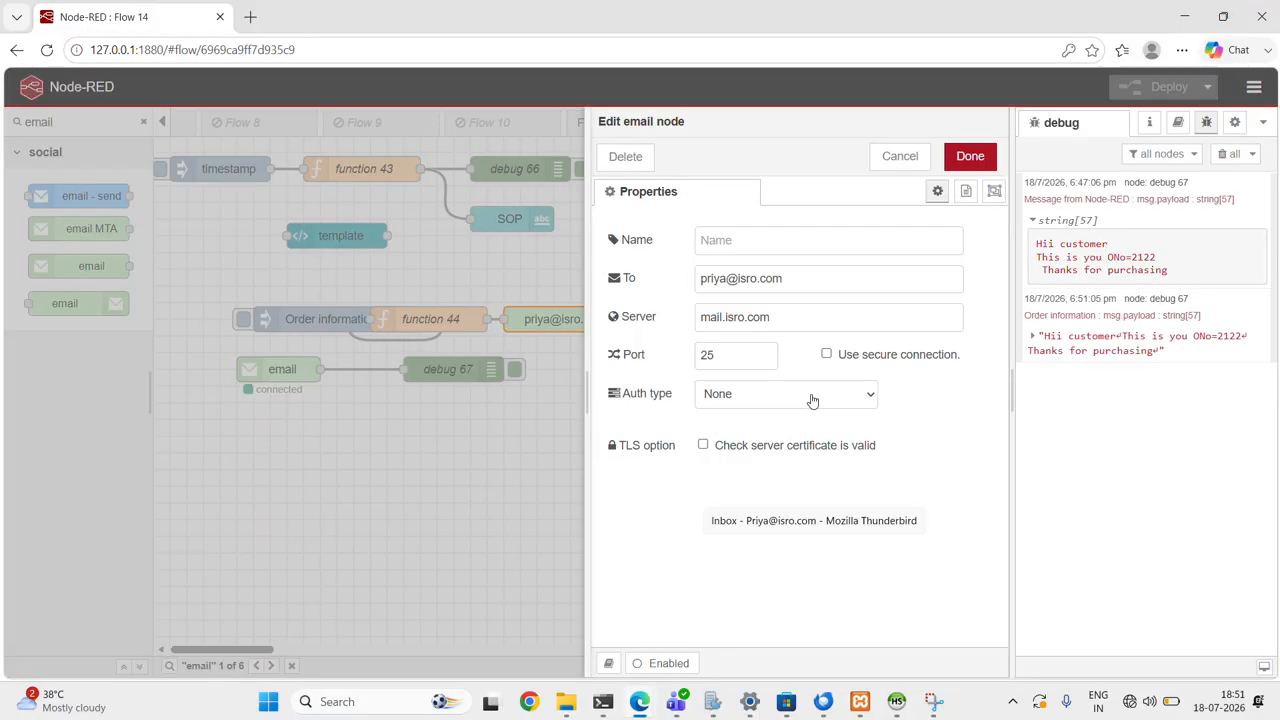
left_click(789, 400)
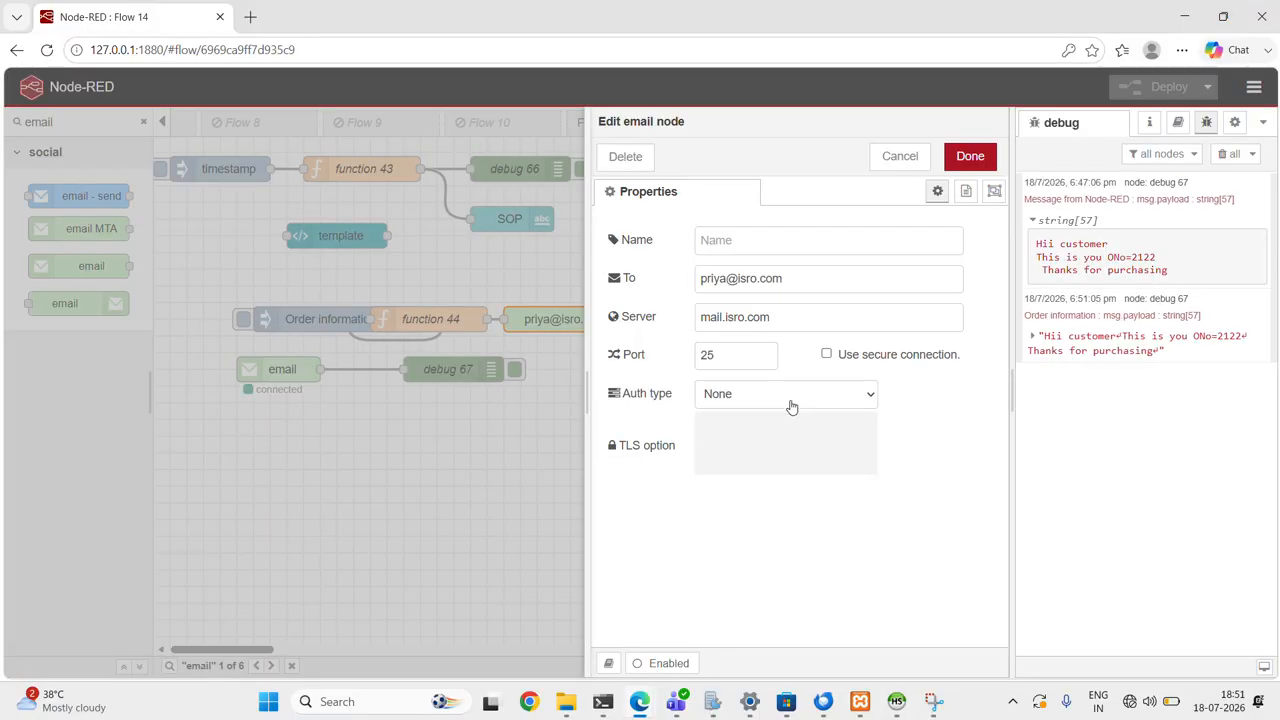
left_click(757, 428)
- Enter the sender's e-mail address as user ID and the account password in the email output node, and save it
left_click(726, 434)
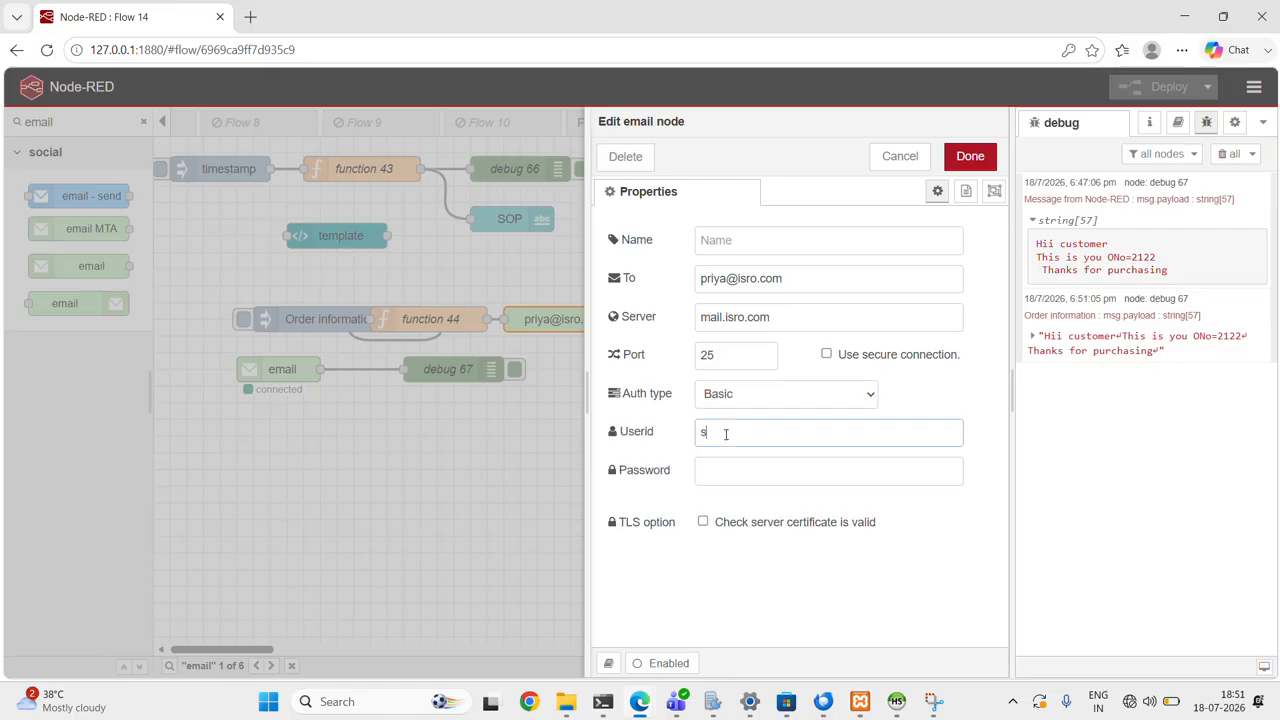
left_click(731, 469)
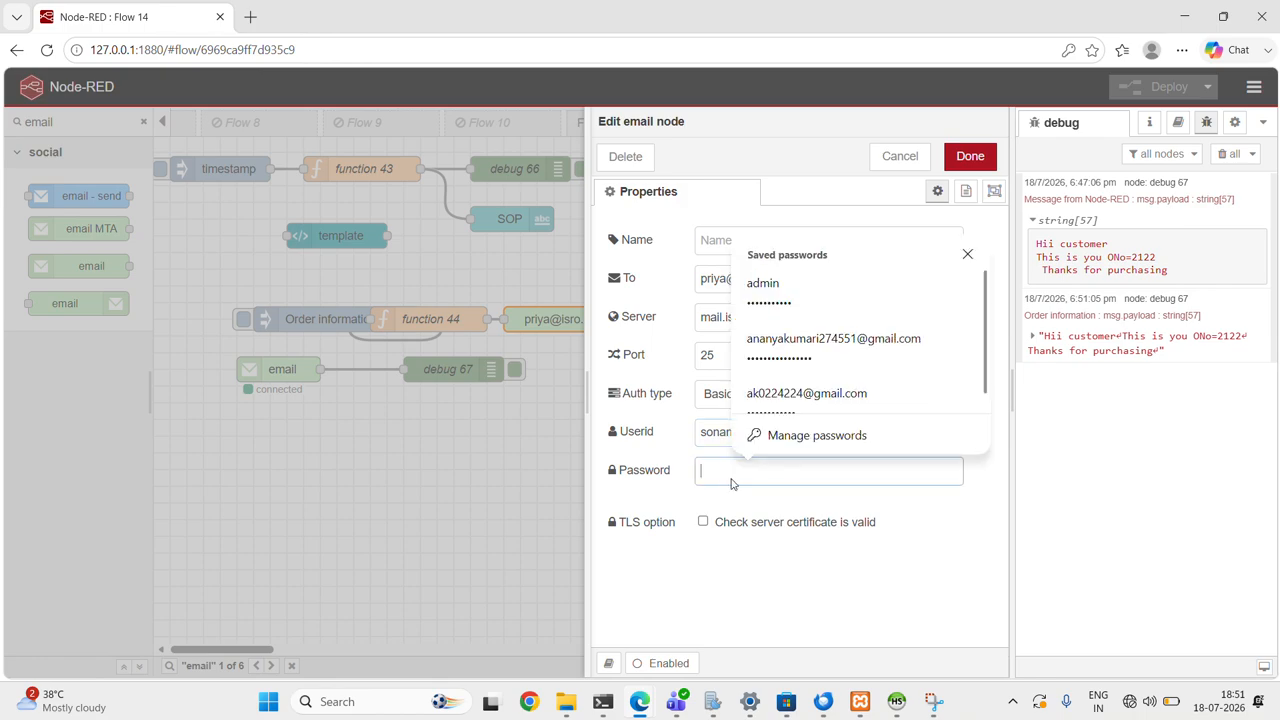
type("****")
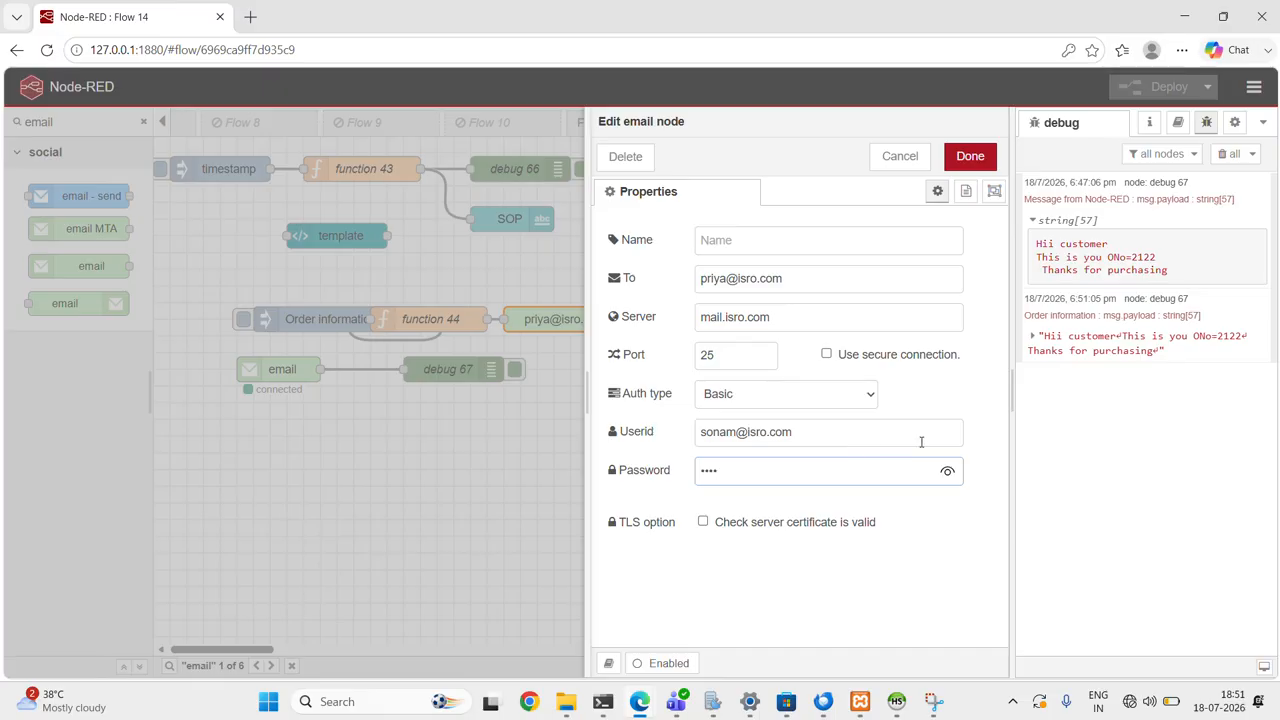
left_click(947, 471)
left_click(969, 157)
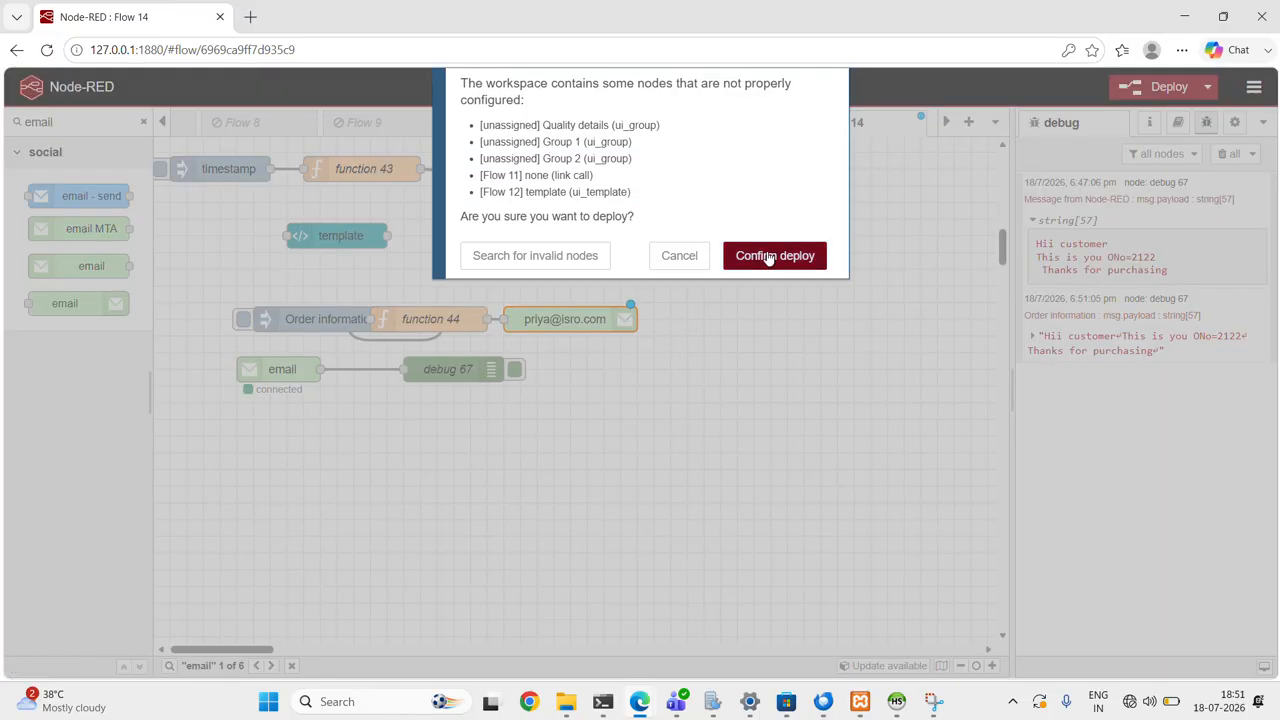
- Send the order message again from the redeployed flow and check the sender of the received mail in Thunderbird
left_click(763, 254)
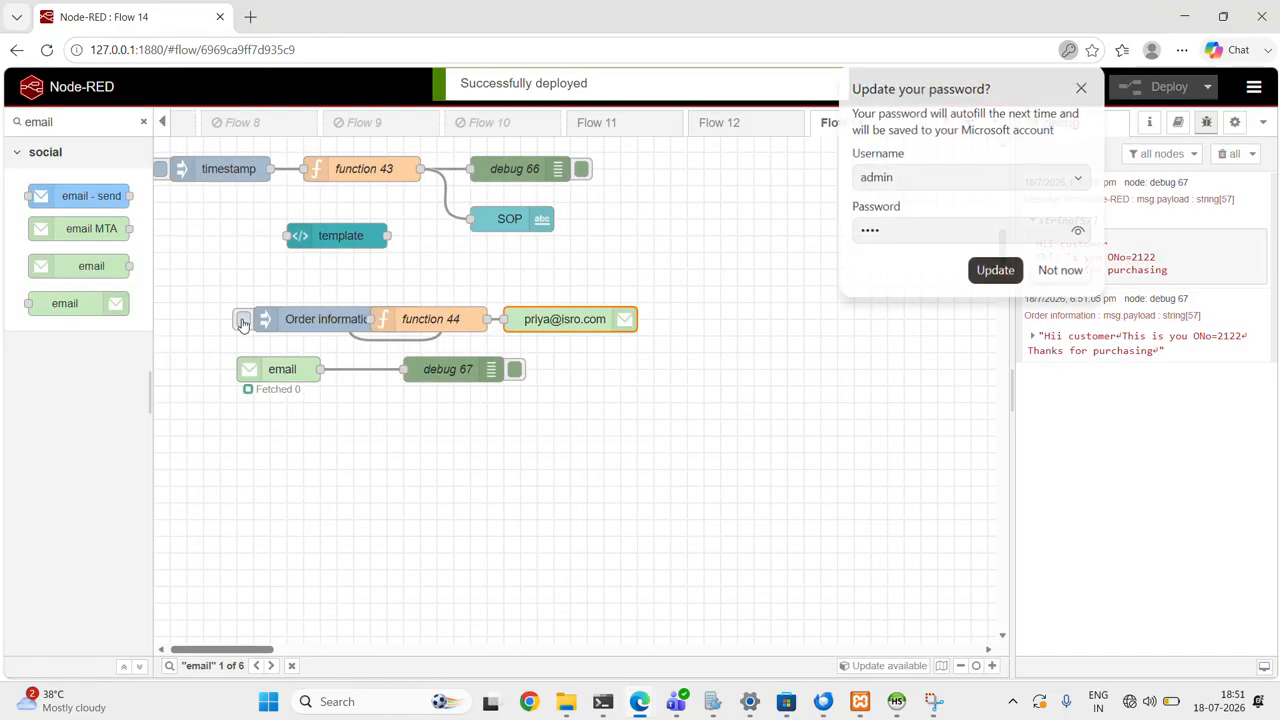
left_click(243, 319)
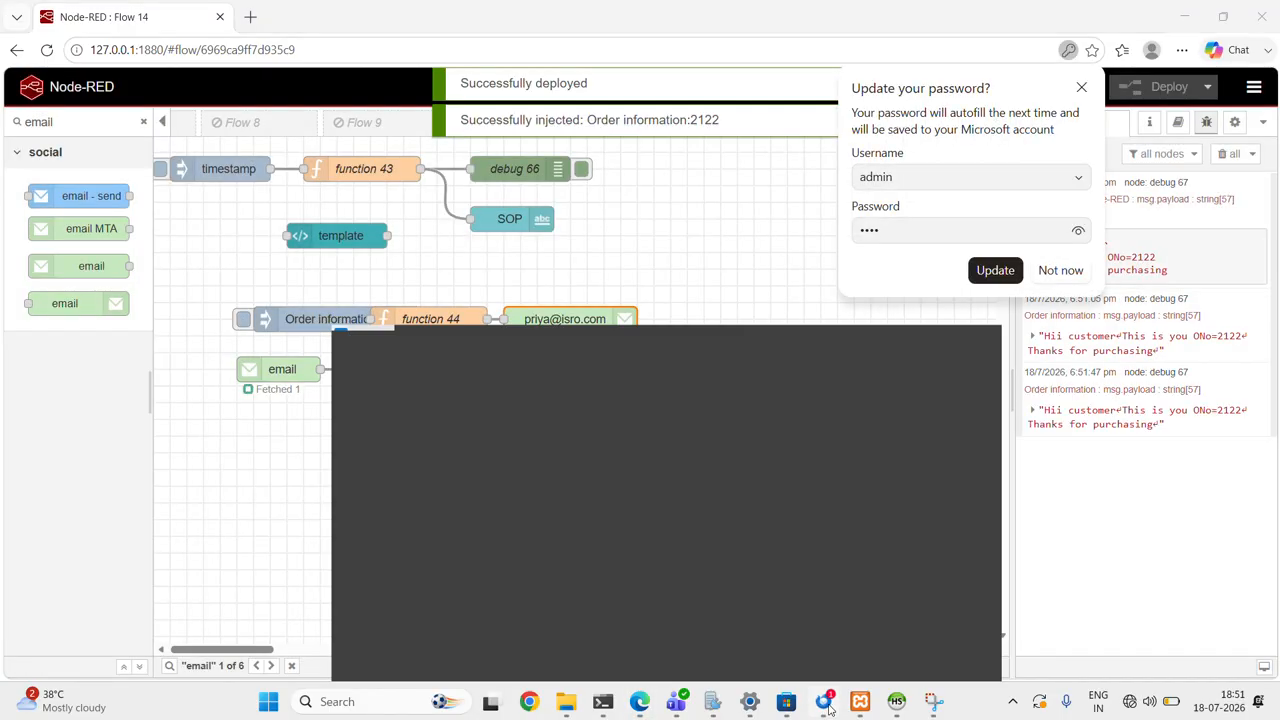
left_click(824, 702)
left_click(349, 149)
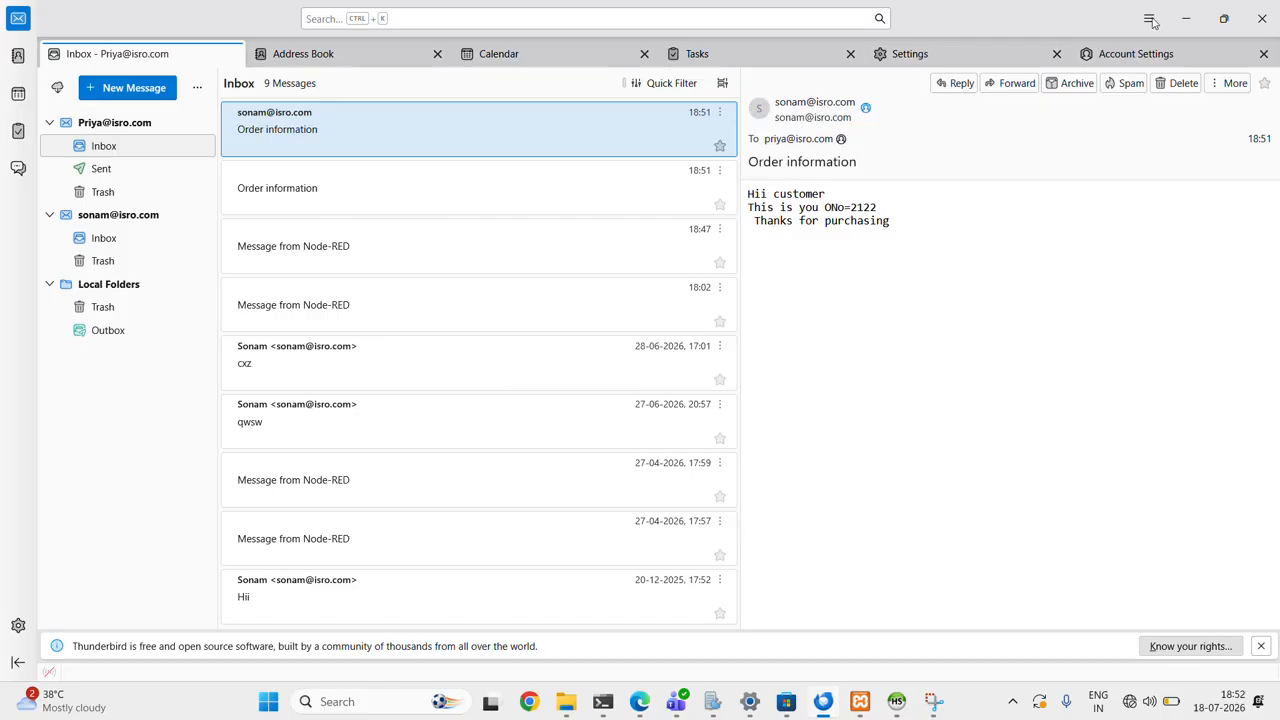
left_click(1183, 20)
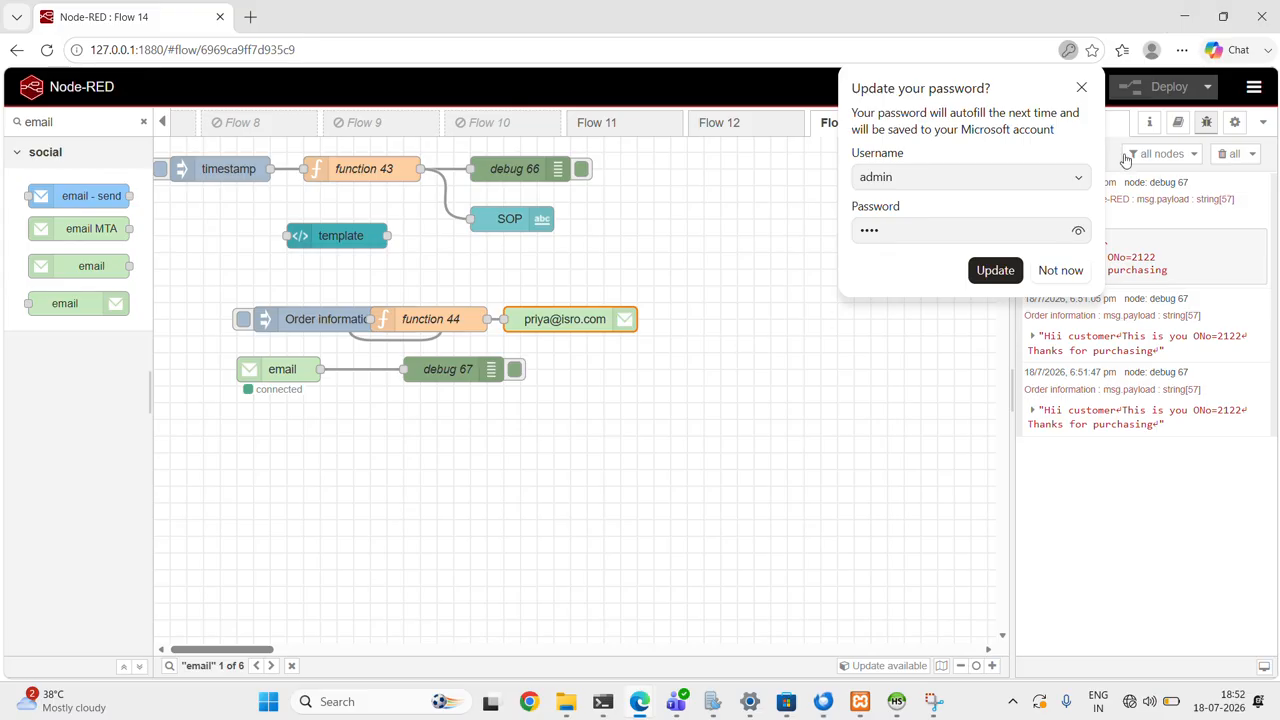
- Dismiss the browser's password update prompt and clear all debug messages
left_click(1082, 89)
left_click(1227, 153)
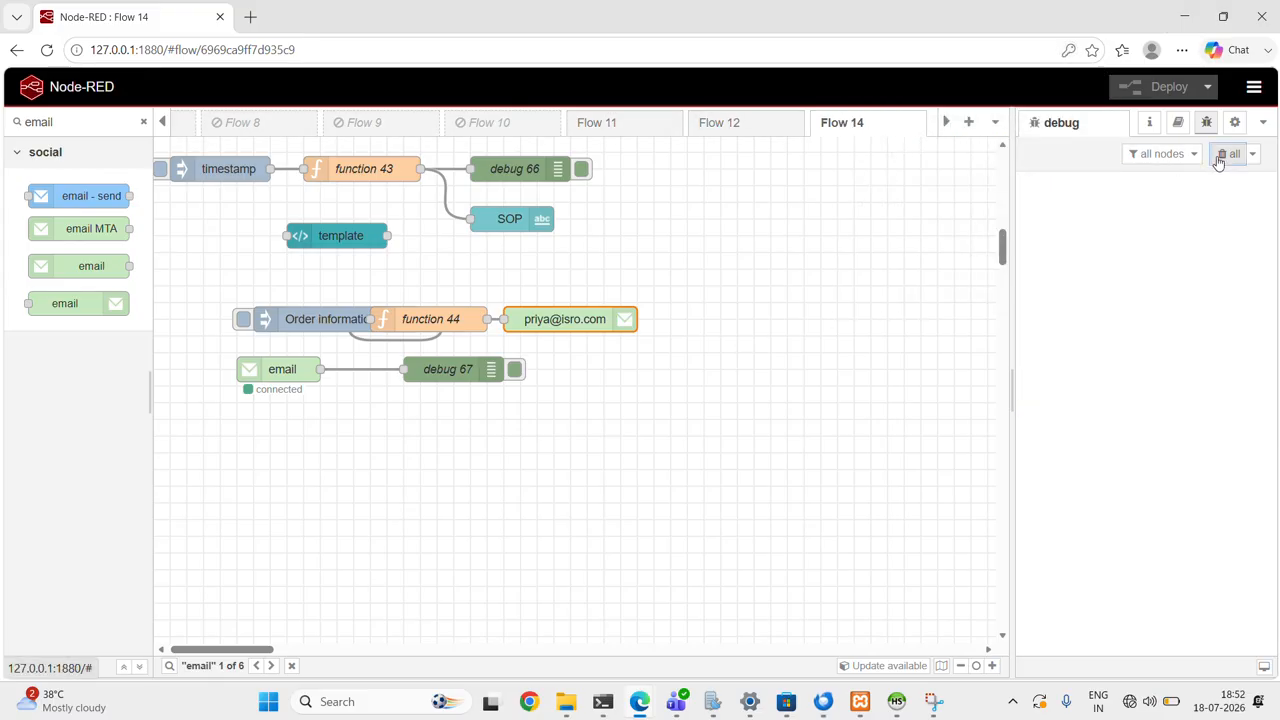
- Look into the connected email input node without changing it and add a second email input node below it
double_click(280, 370)
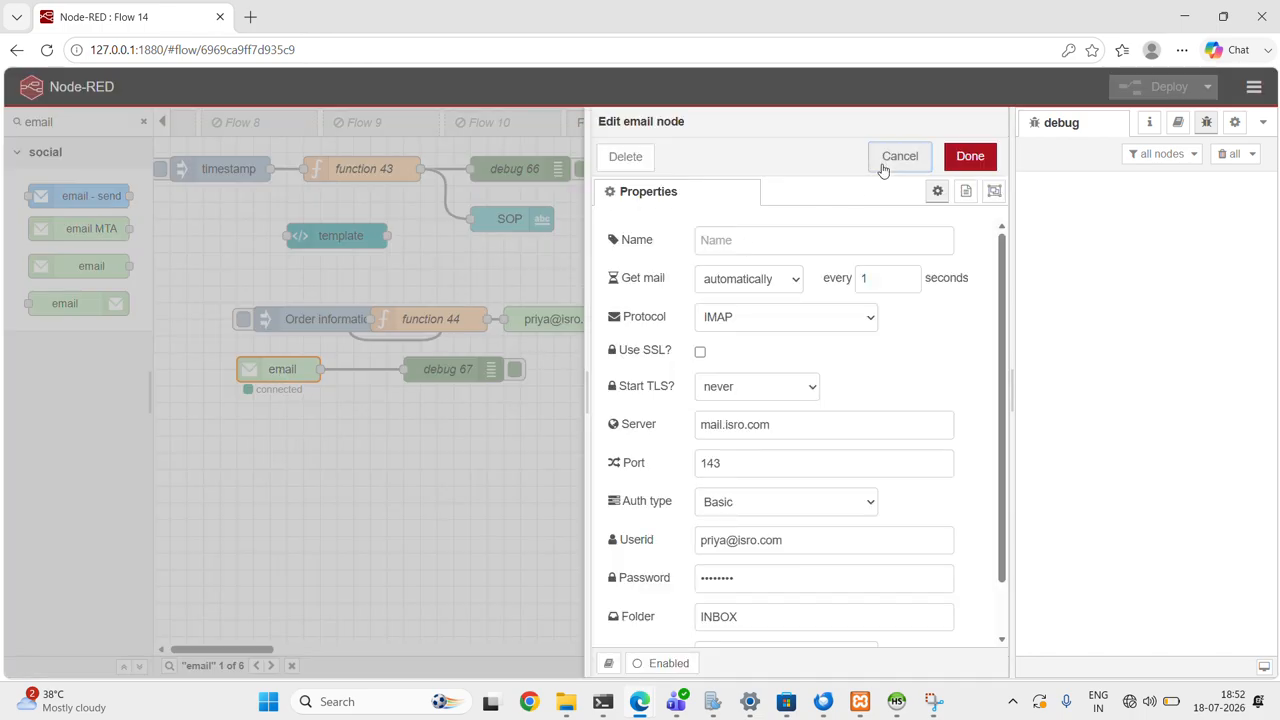
left_click(897, 157)
left_click_drag(91, 266, 296, 421)
- Examine the mail server and port settings of the email input node connected to debug 67
double_click(283, 372)
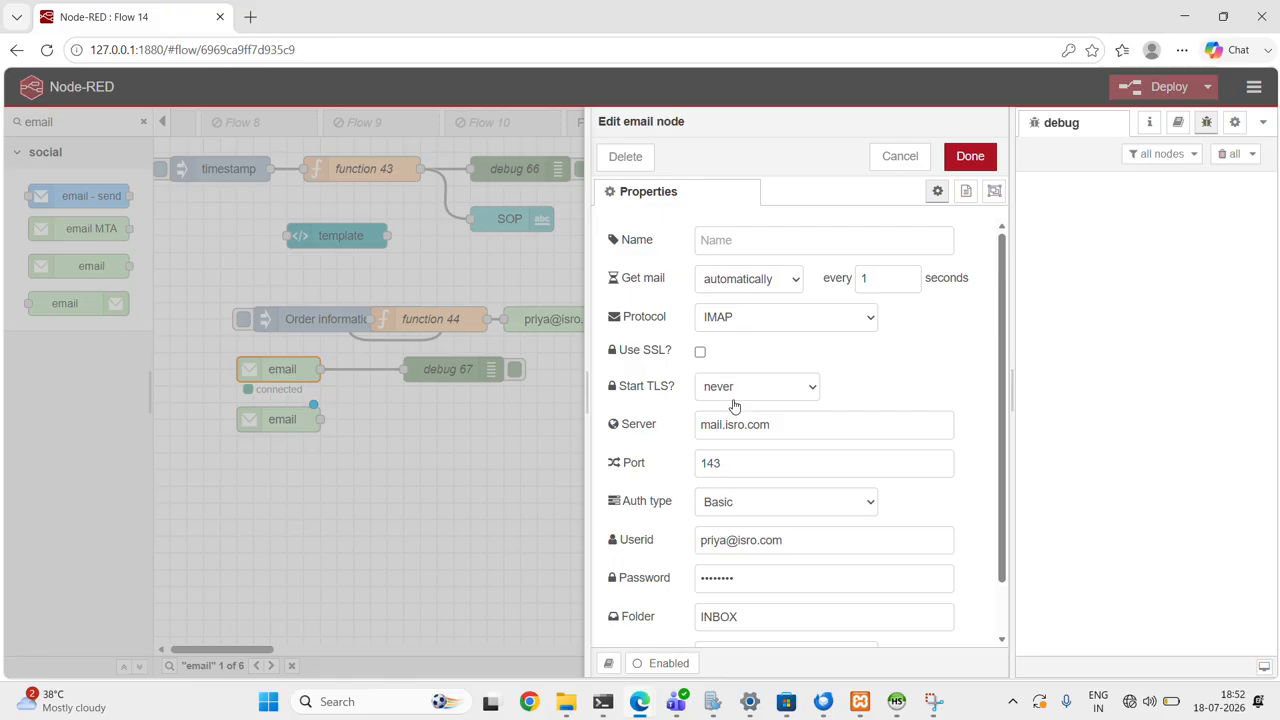
left_click(801, 436)
left_click_drag(785, 435, 673, 441)
left_click(791, 436)
left_click(737, 464)
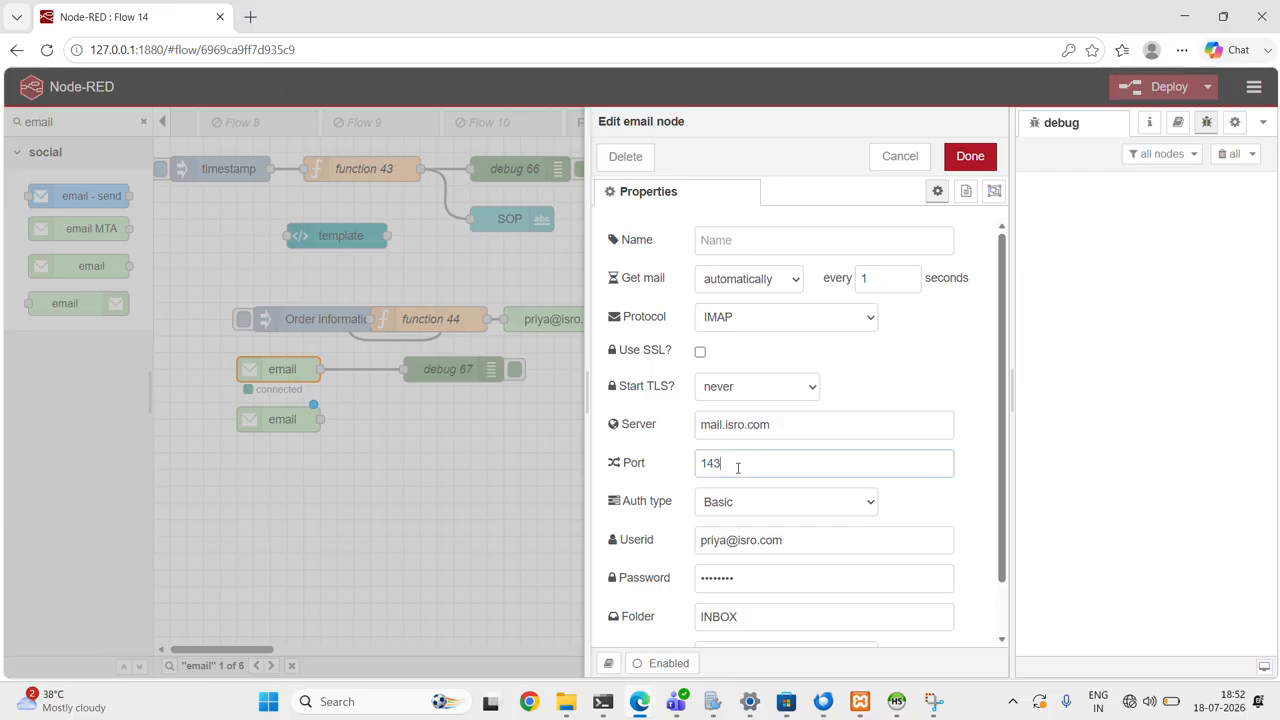
left_click_drag(737, 465, 695, 465)
left_click(727, 462)
- Examine the authentication type, user ID and password fields of the connected email input node, and close its settings
scroll(786, 526, "down", 1)
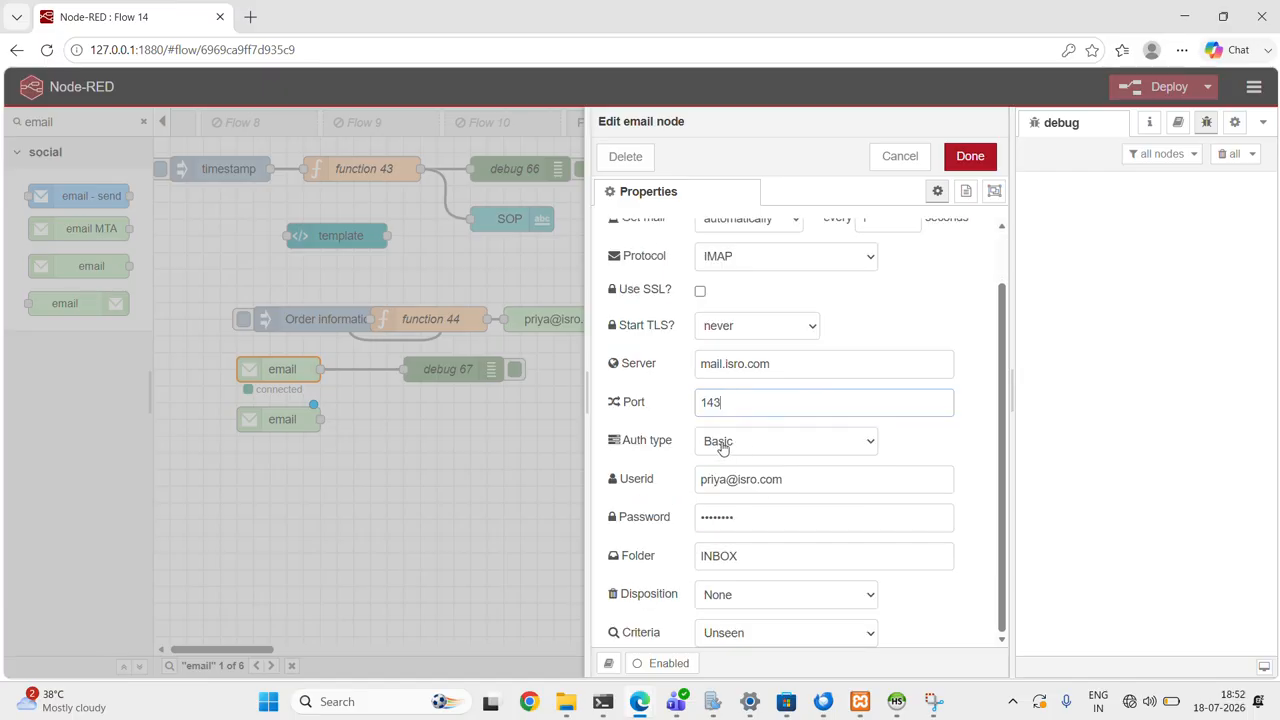
left_click_drag(788, 483, 640, 503)
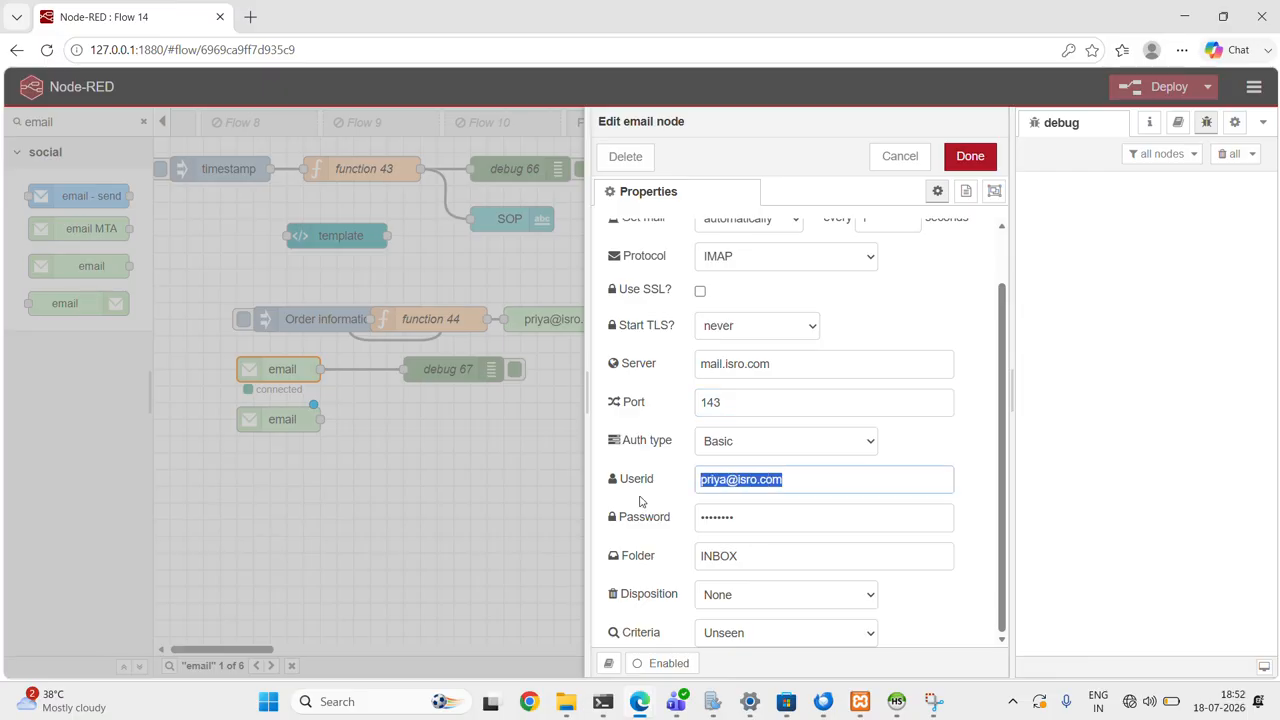
left_click(820, 437)
left_click(820, 437)
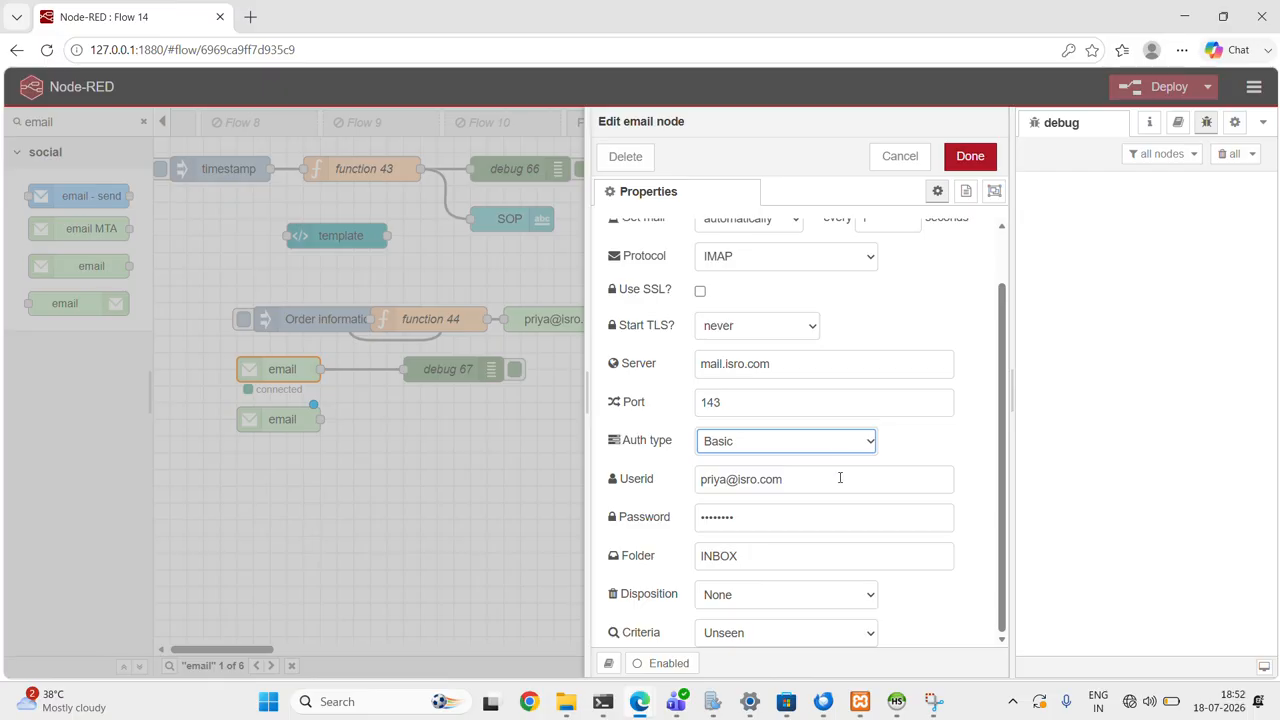
triple_click(840, 478)
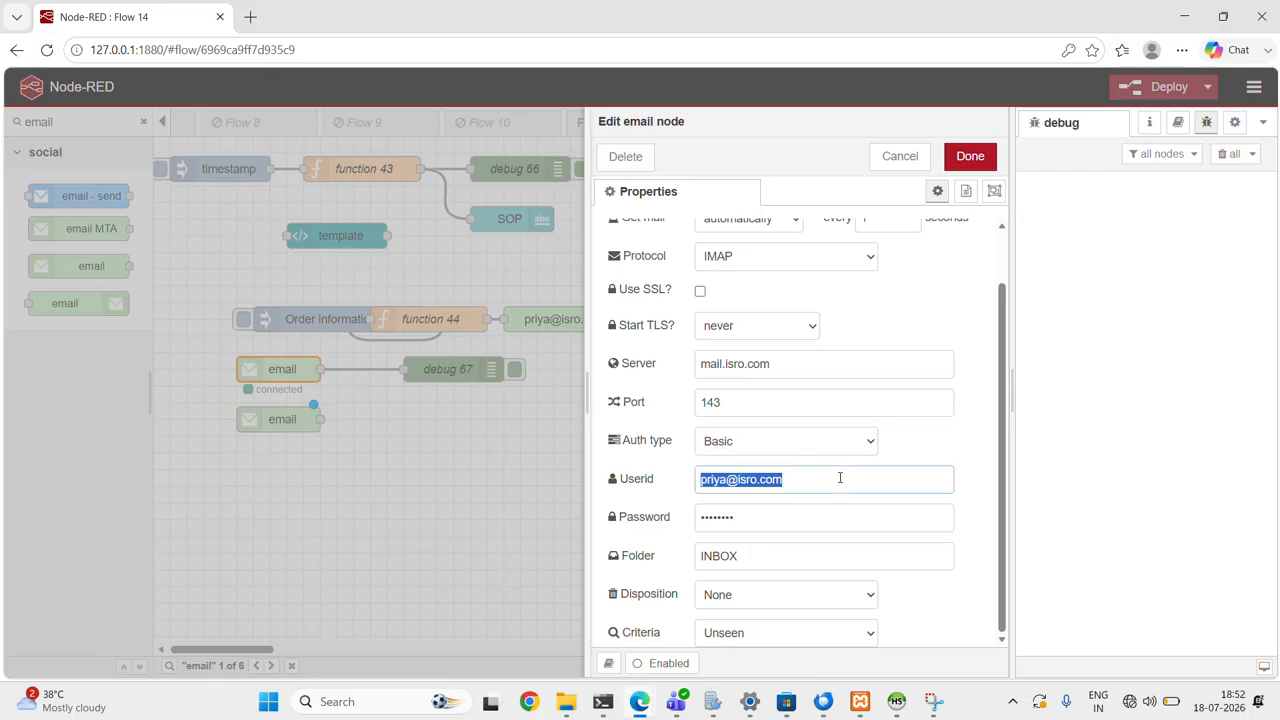
left_click(836, 477)
left_click_drag(797, 483, 660, 513)
left_click(750, 517)
left_click_drag(750, 517, 663, 517)
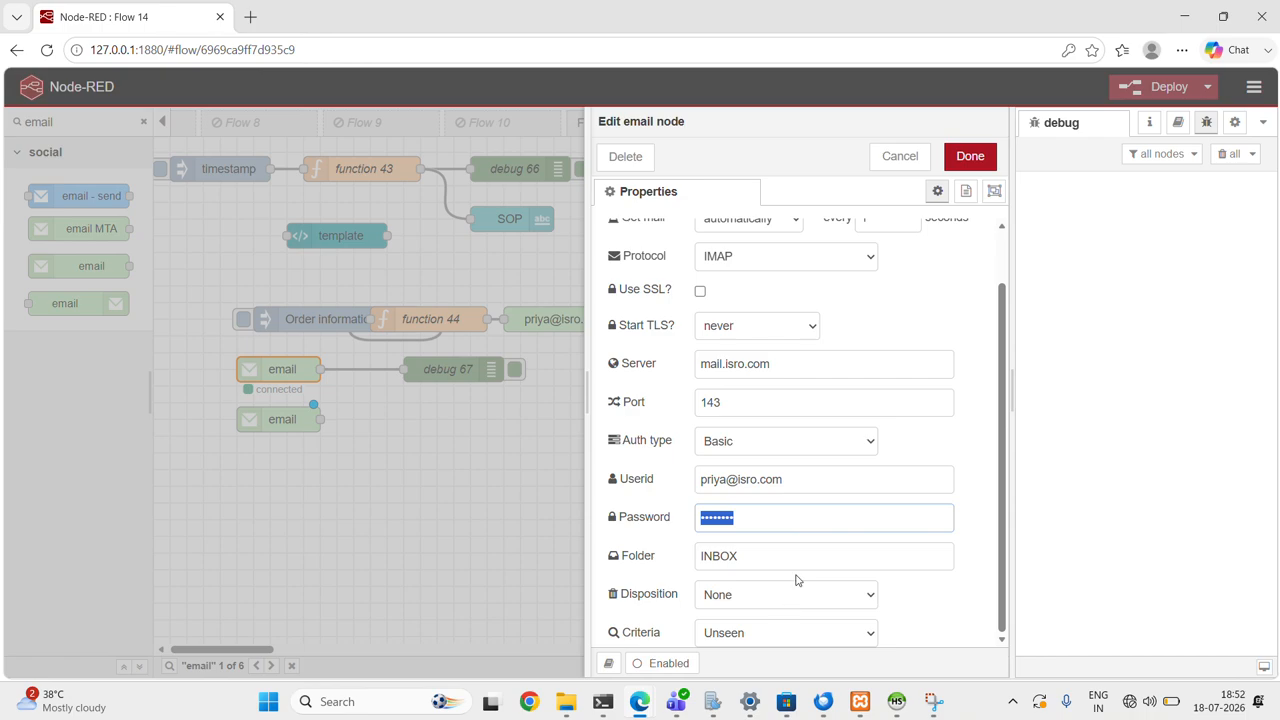
left_click(969, 158)
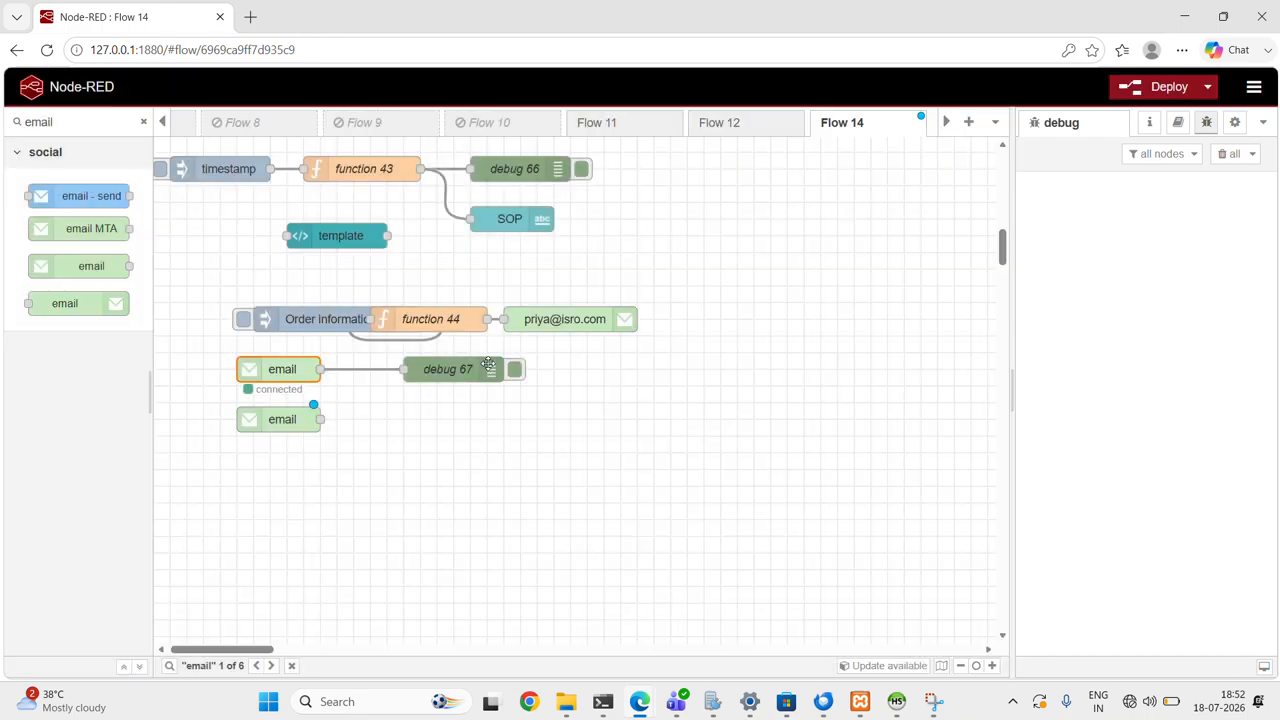
- Inject the Order information message and expand the payload string received by debug 67
left_click(242, 319)
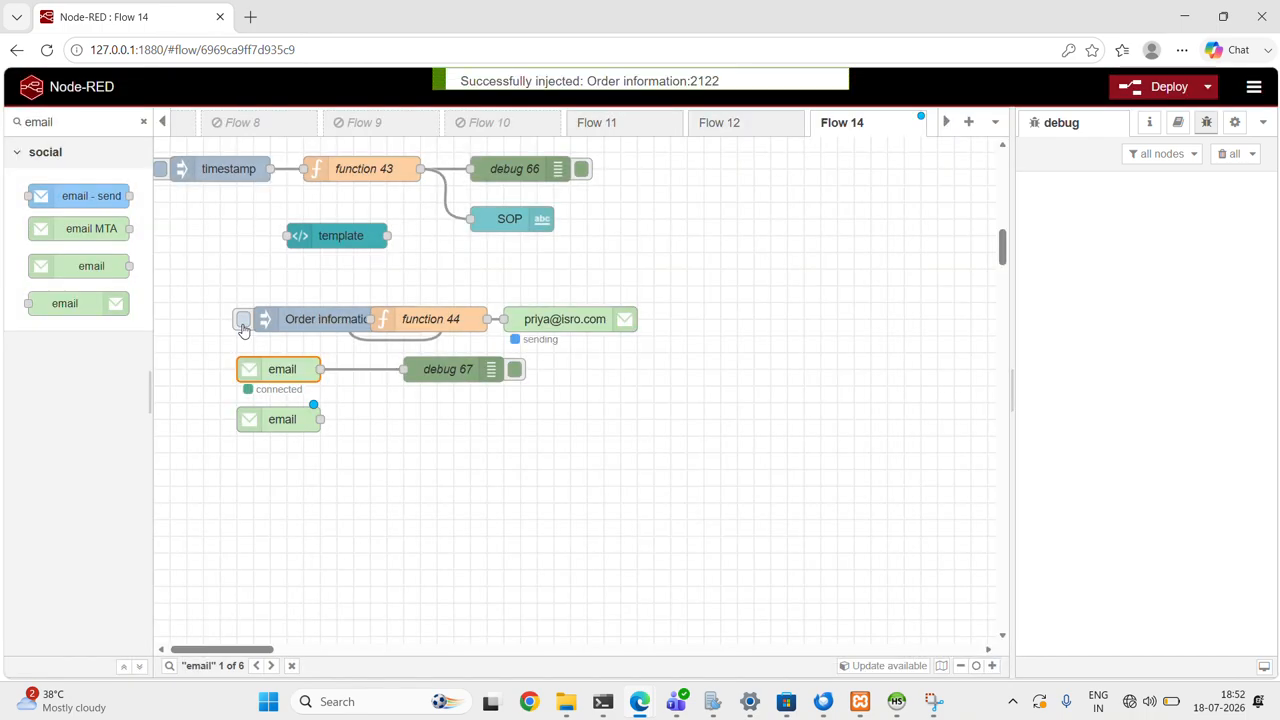
left_click(1032, 220)
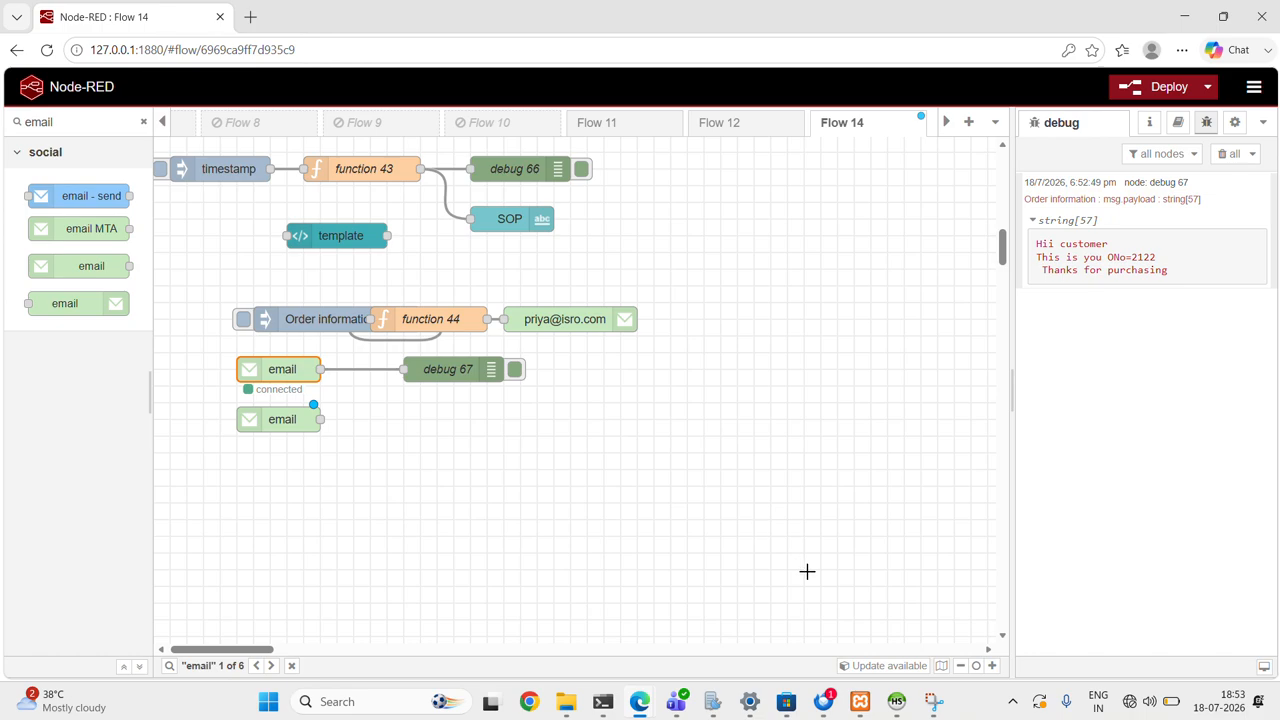
- Switch to Thunderbird, read the newest Order information email in the recipient's inbox, and open that account's overview page
left_click(824, 701)
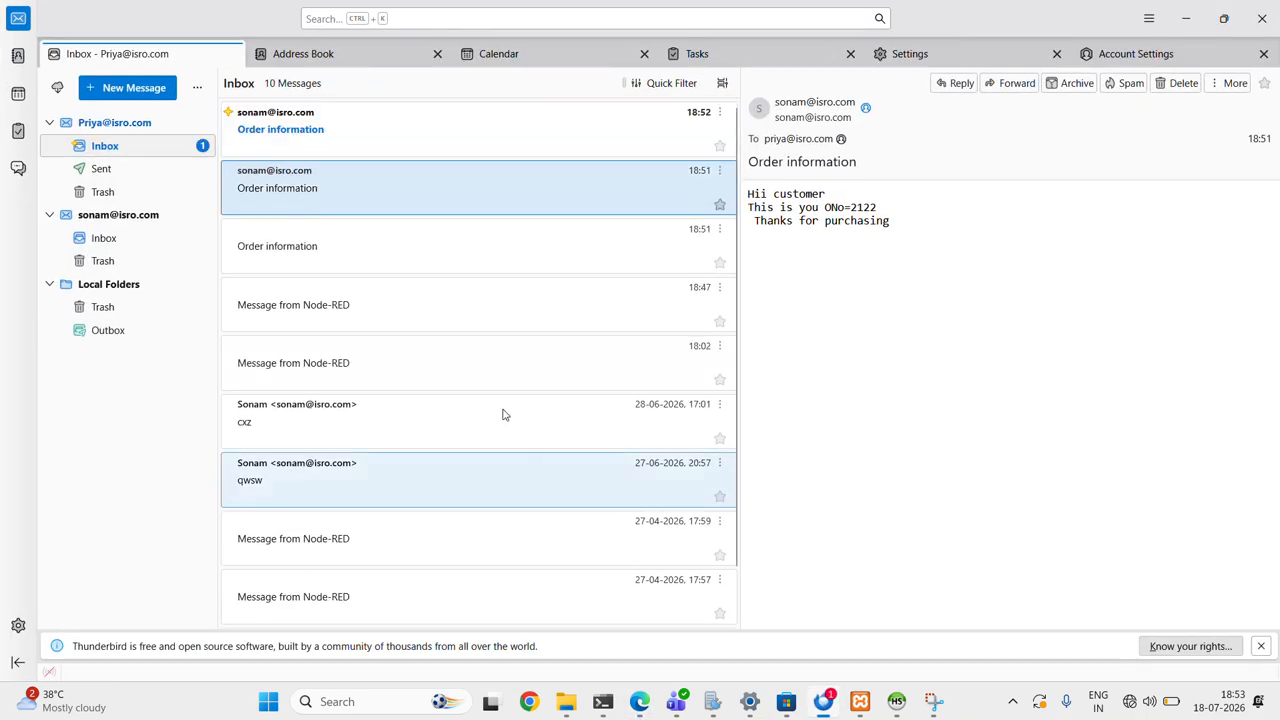
left_click(377, 128)
left_click(163, 125)
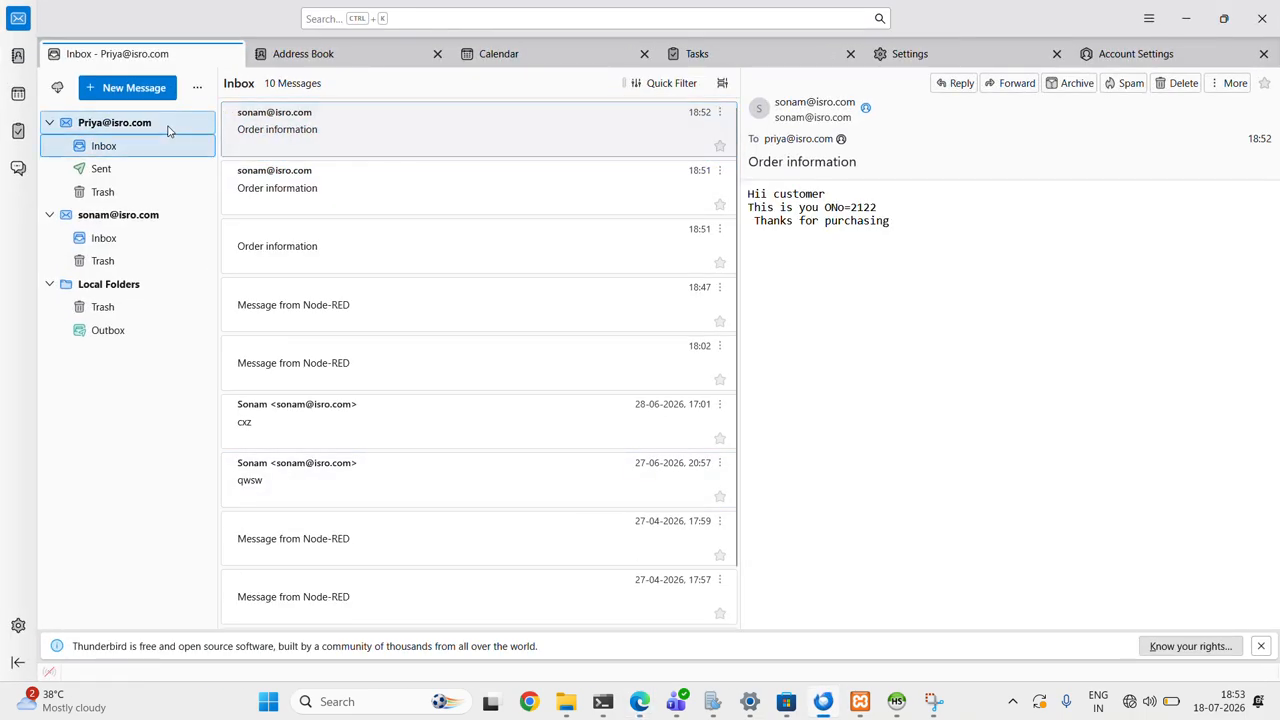
left_click(163, 149)
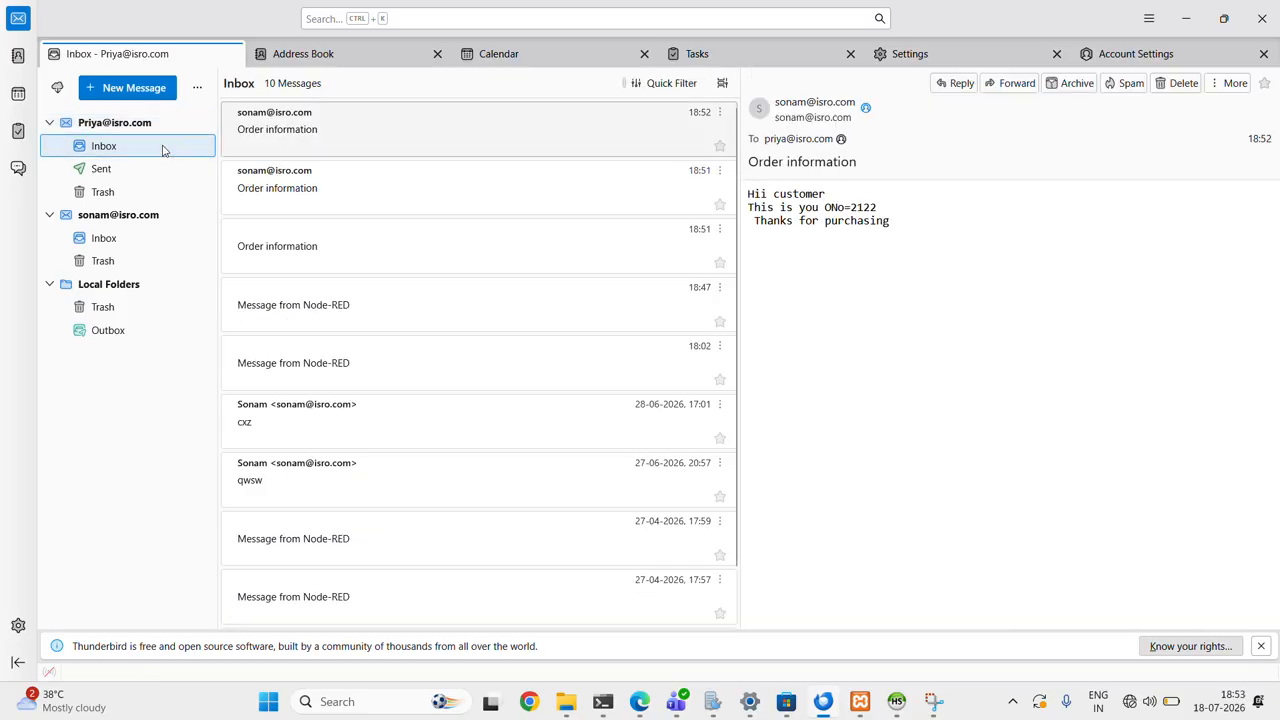
left_click(163, 130)
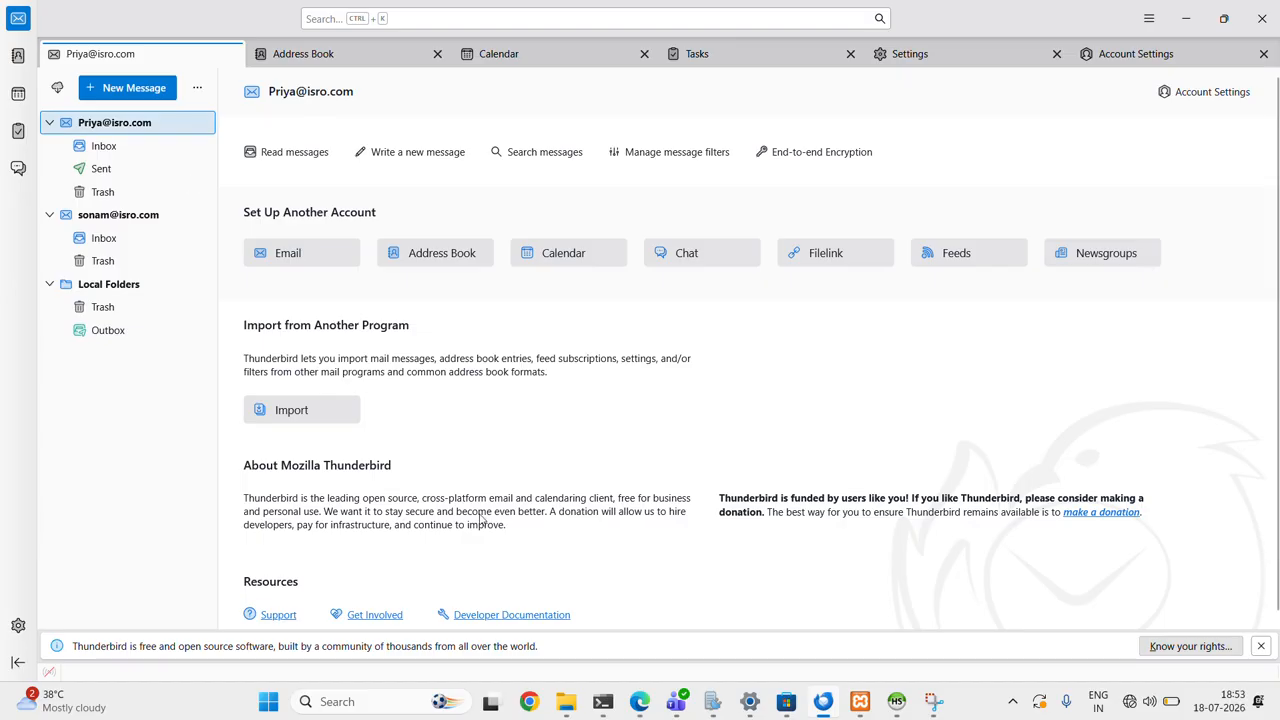
- Switch back to Node-RED and deploy the changed flow despite the nodes that are not properly configured
mouse_move(645, 702)
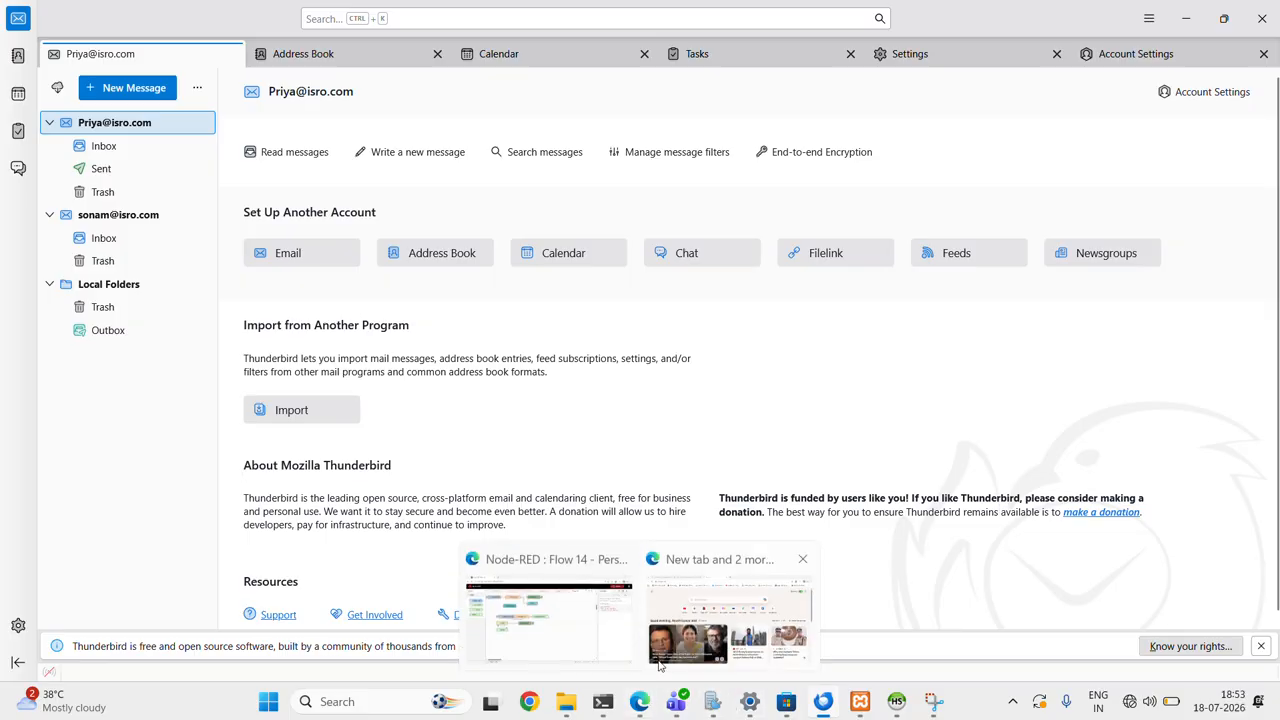
left_click(548, 620)
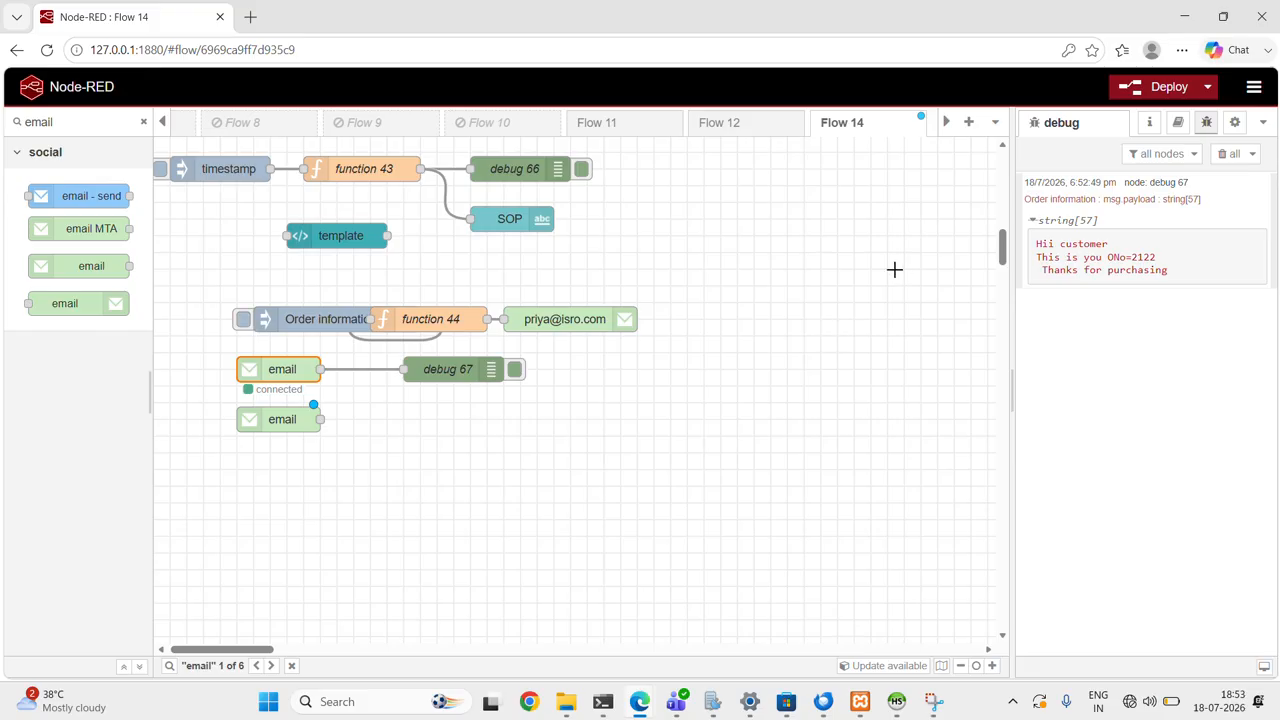
left_click(1156, 89)
left_click(768, 264)
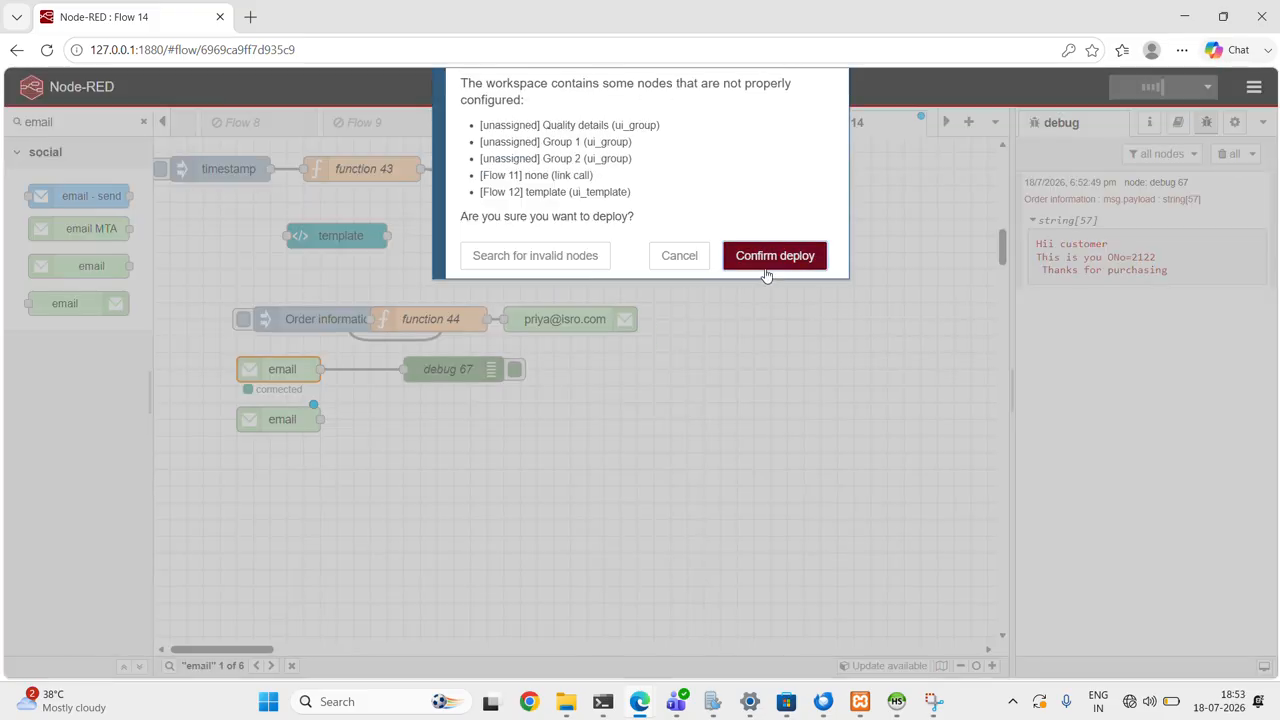